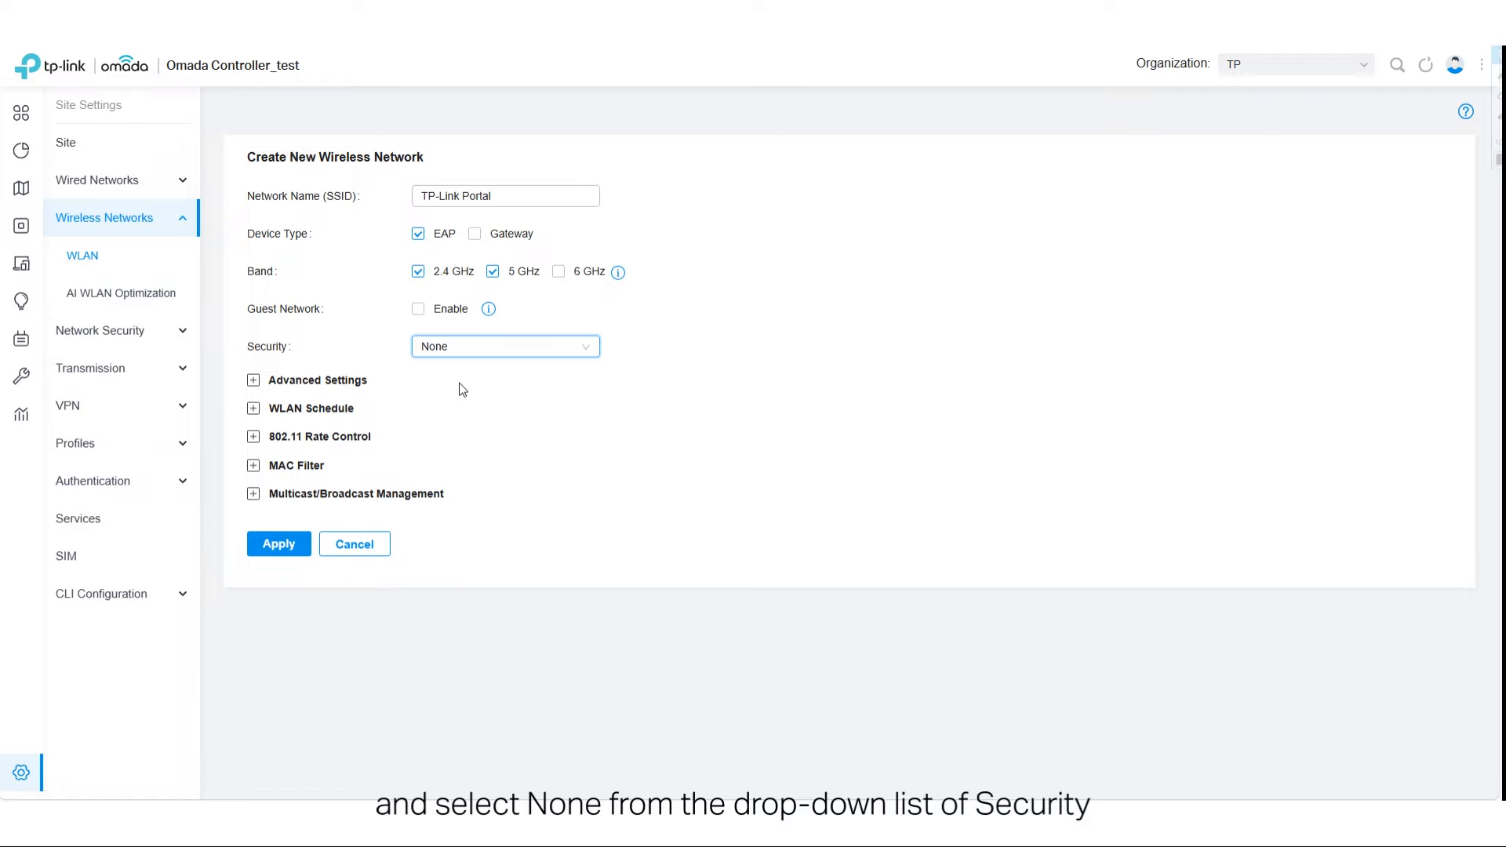
- Save the TP-Link Portal wireless network and start creating a new authentication portal
click(298, 549)
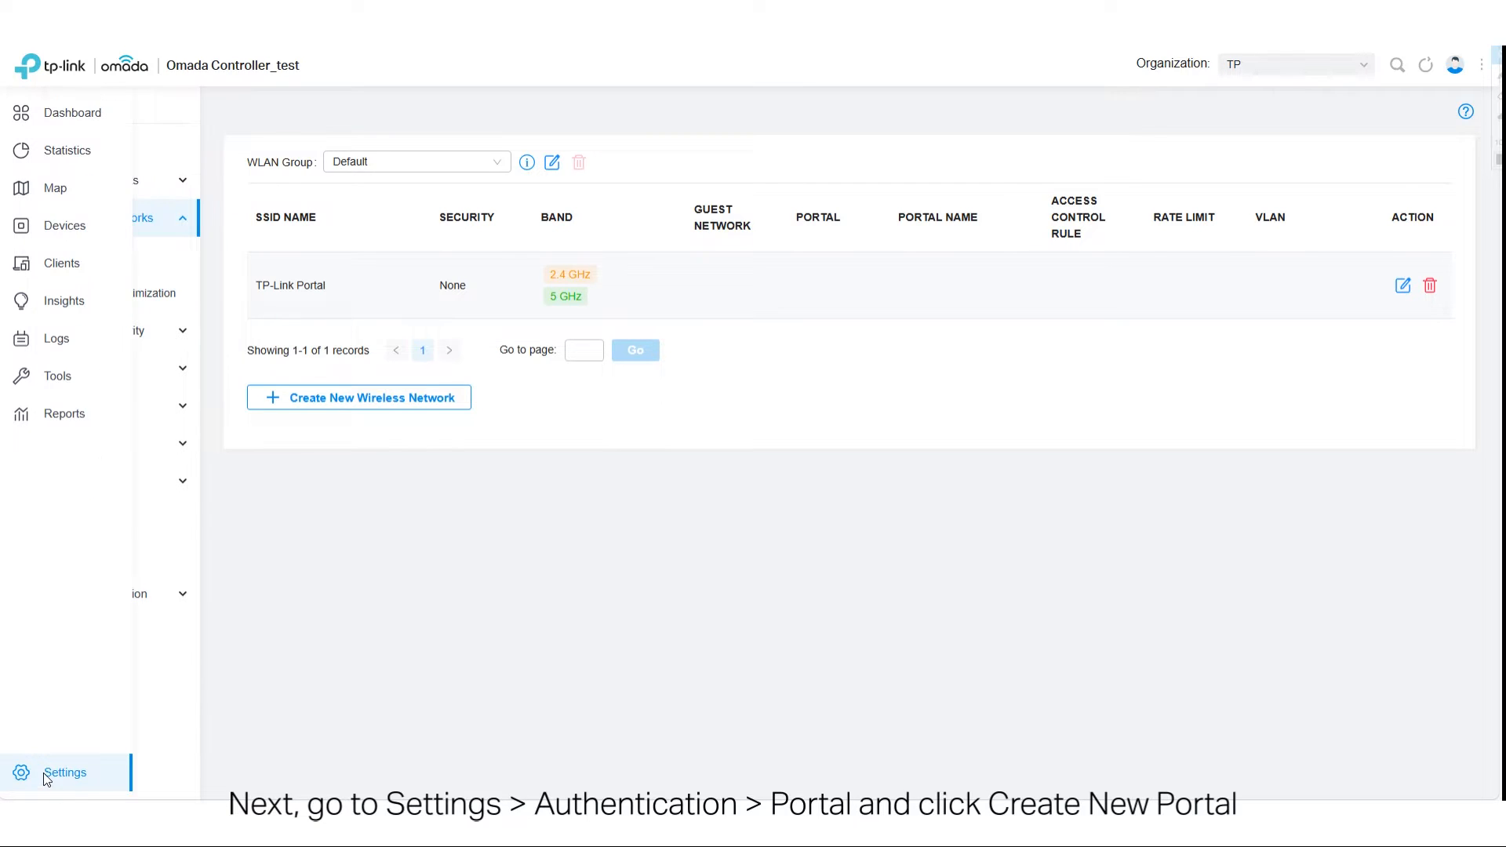
click(19, 775)
click(98, 416)
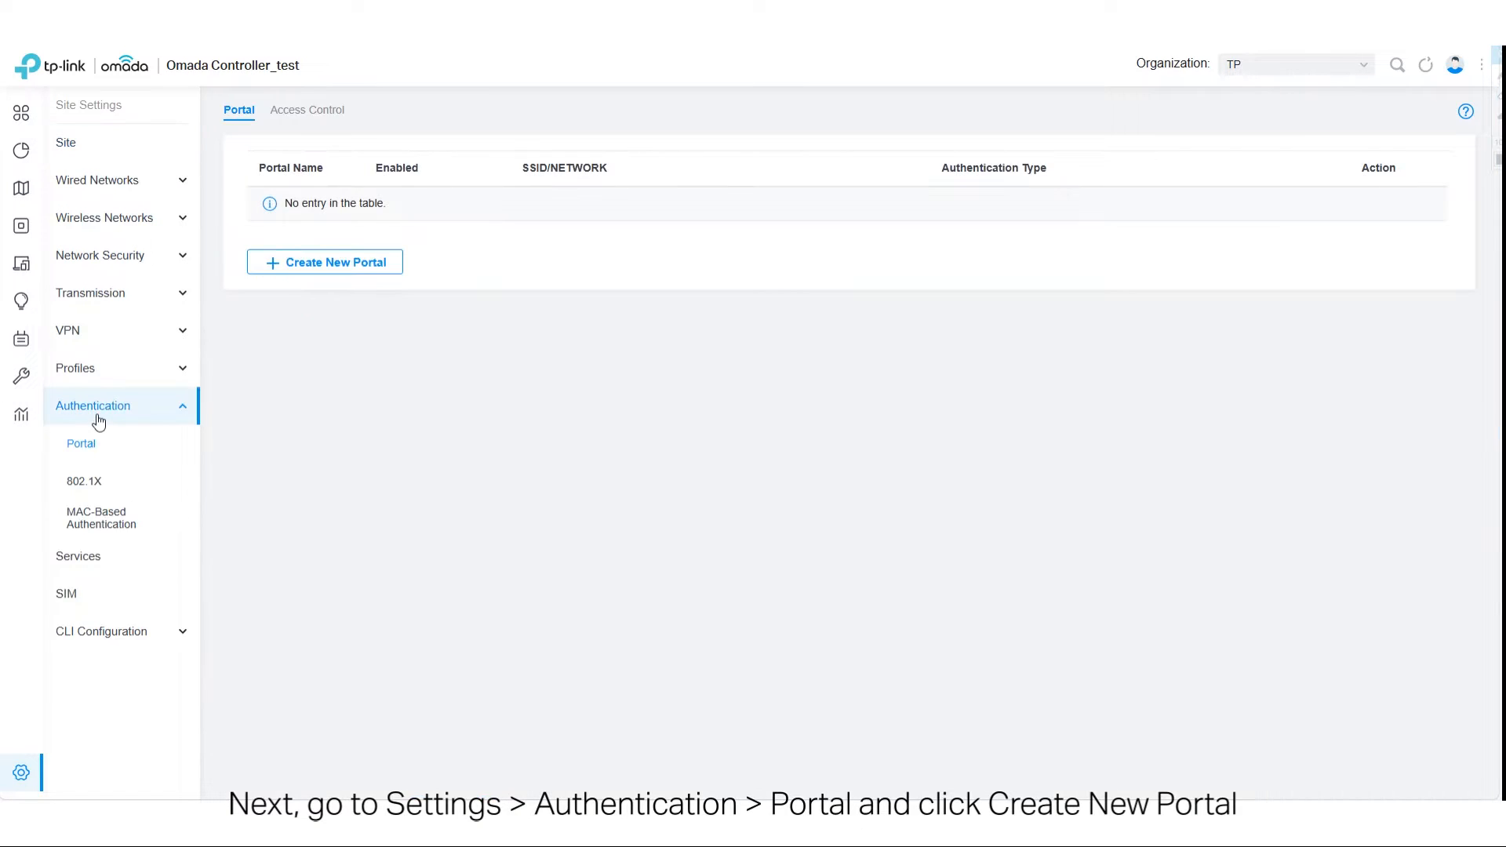
click(298, 263)
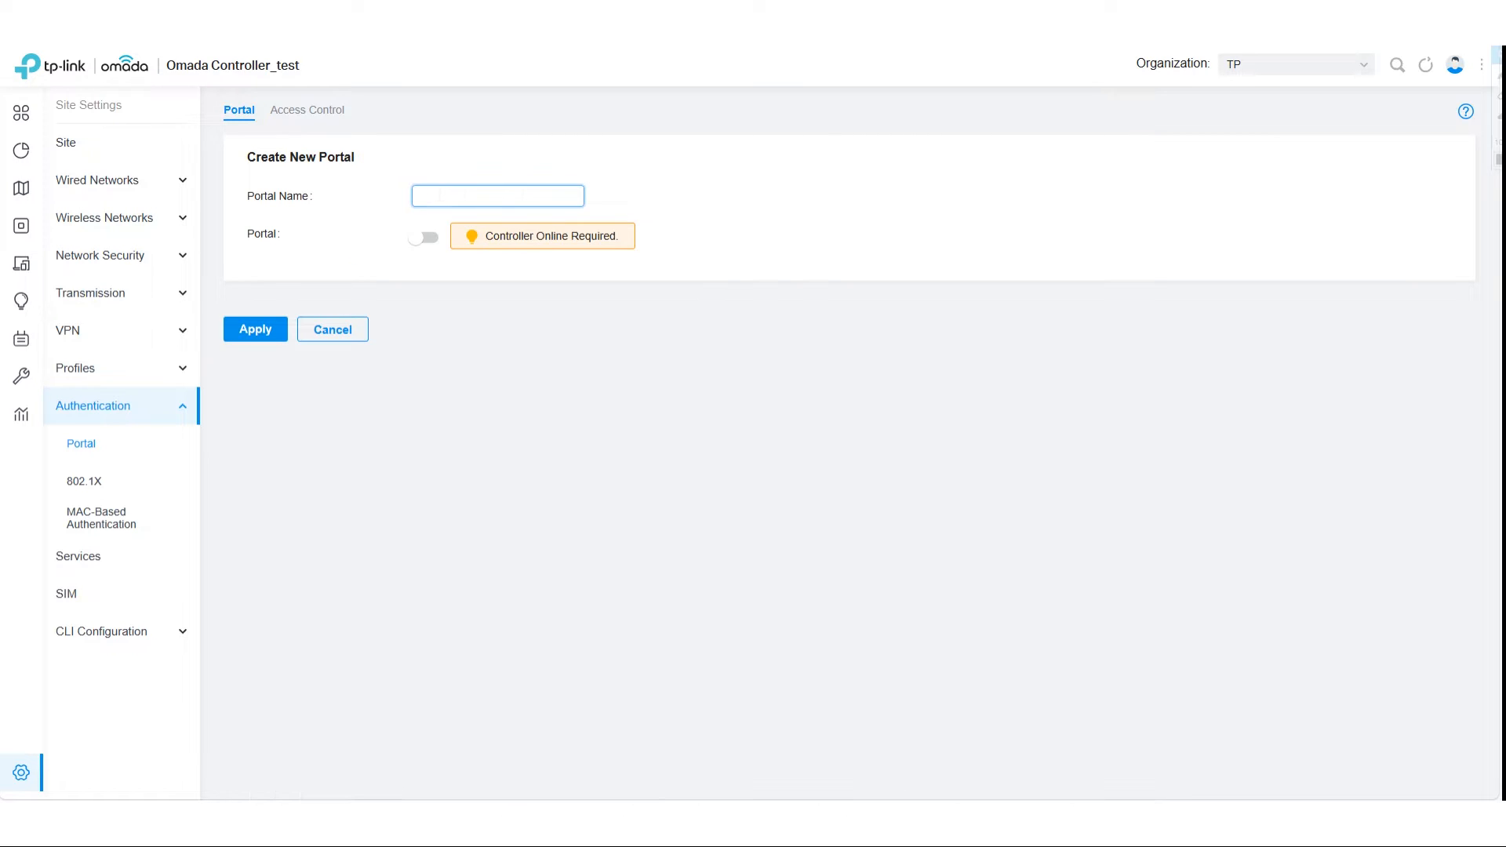
- Name the new portal "tplink hotspot" and enable it
text(tpli)
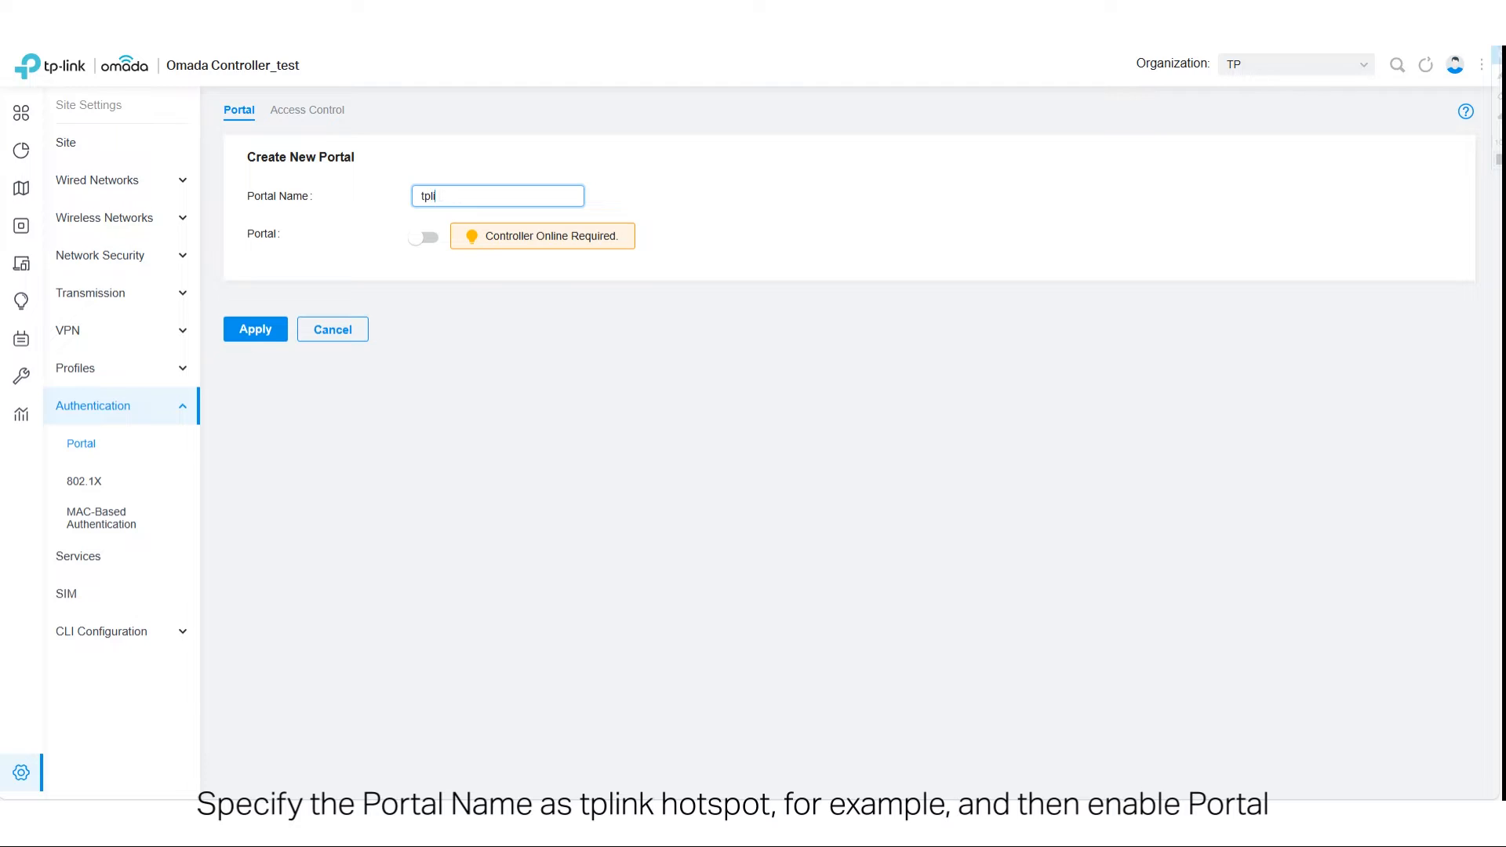
text(nk hotspot)
click(421, 242)
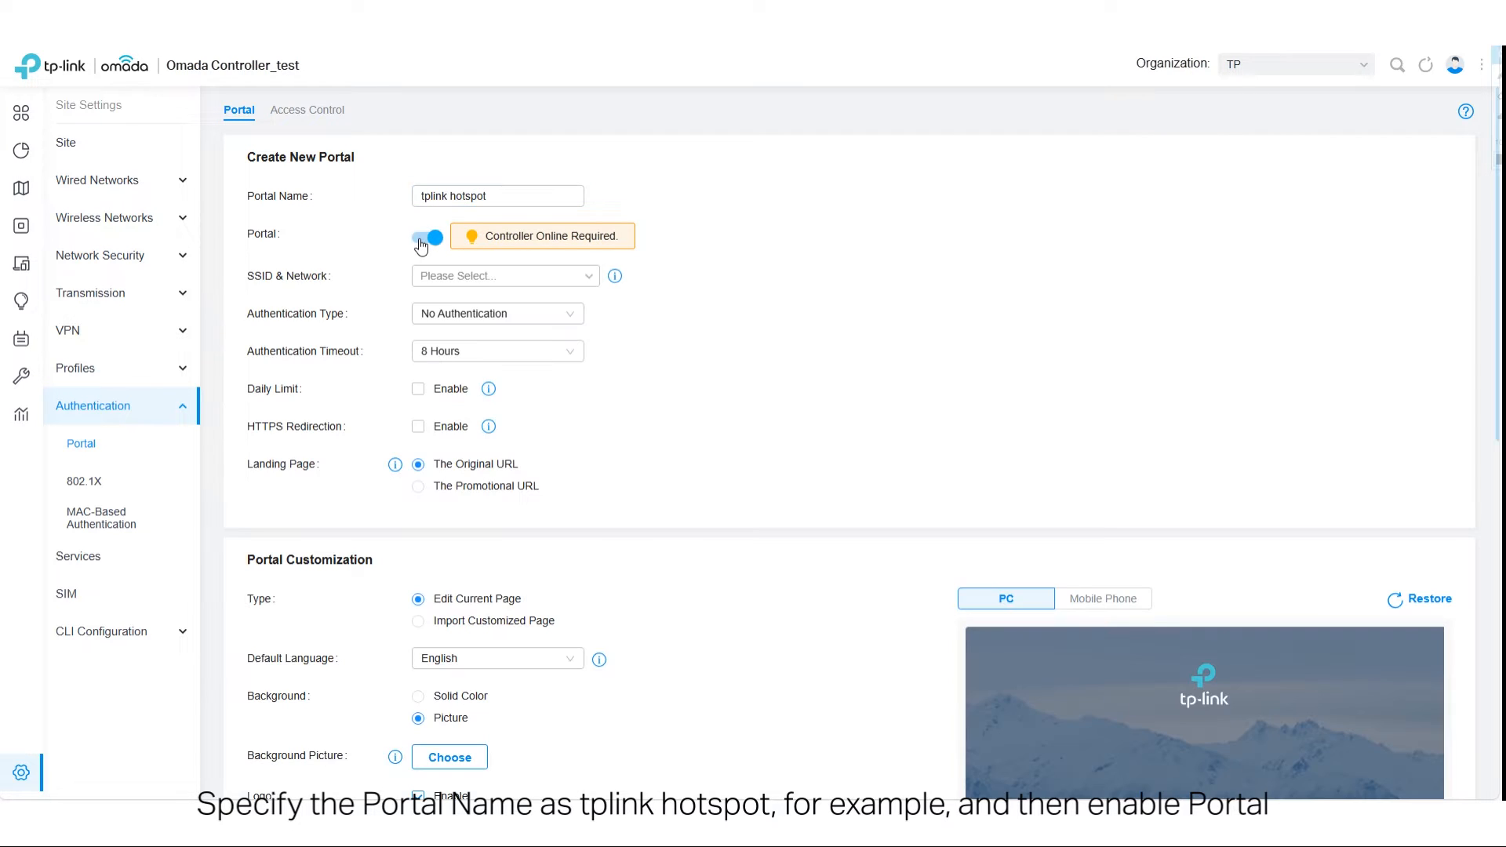
- Assign the TP-Link Portal SSID from the Default WLAN group to the portal
click(438, 276)
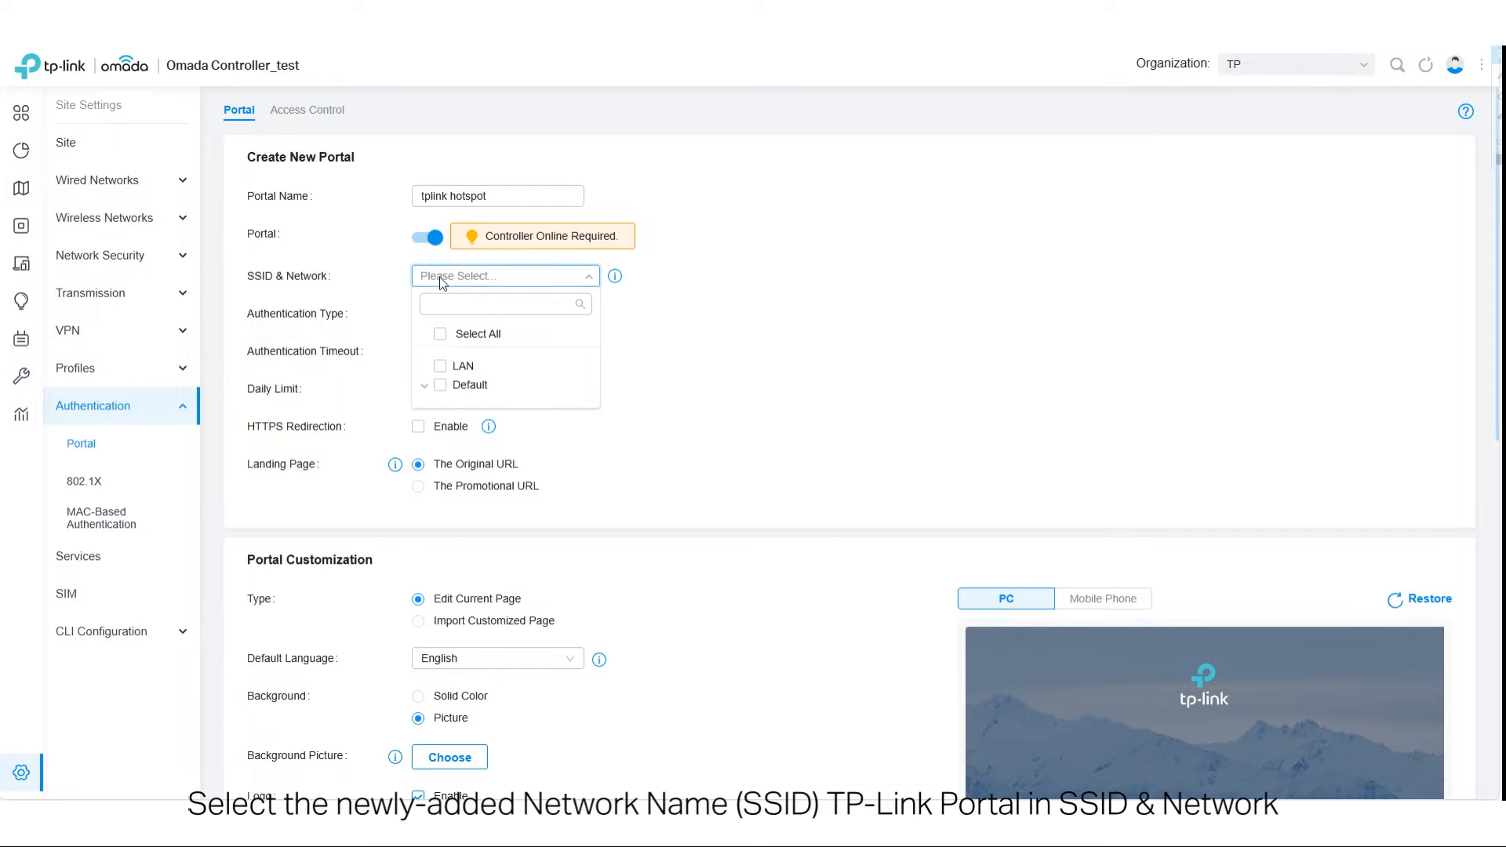
click(425, 386)
click(473, 404)
click(682, 385)
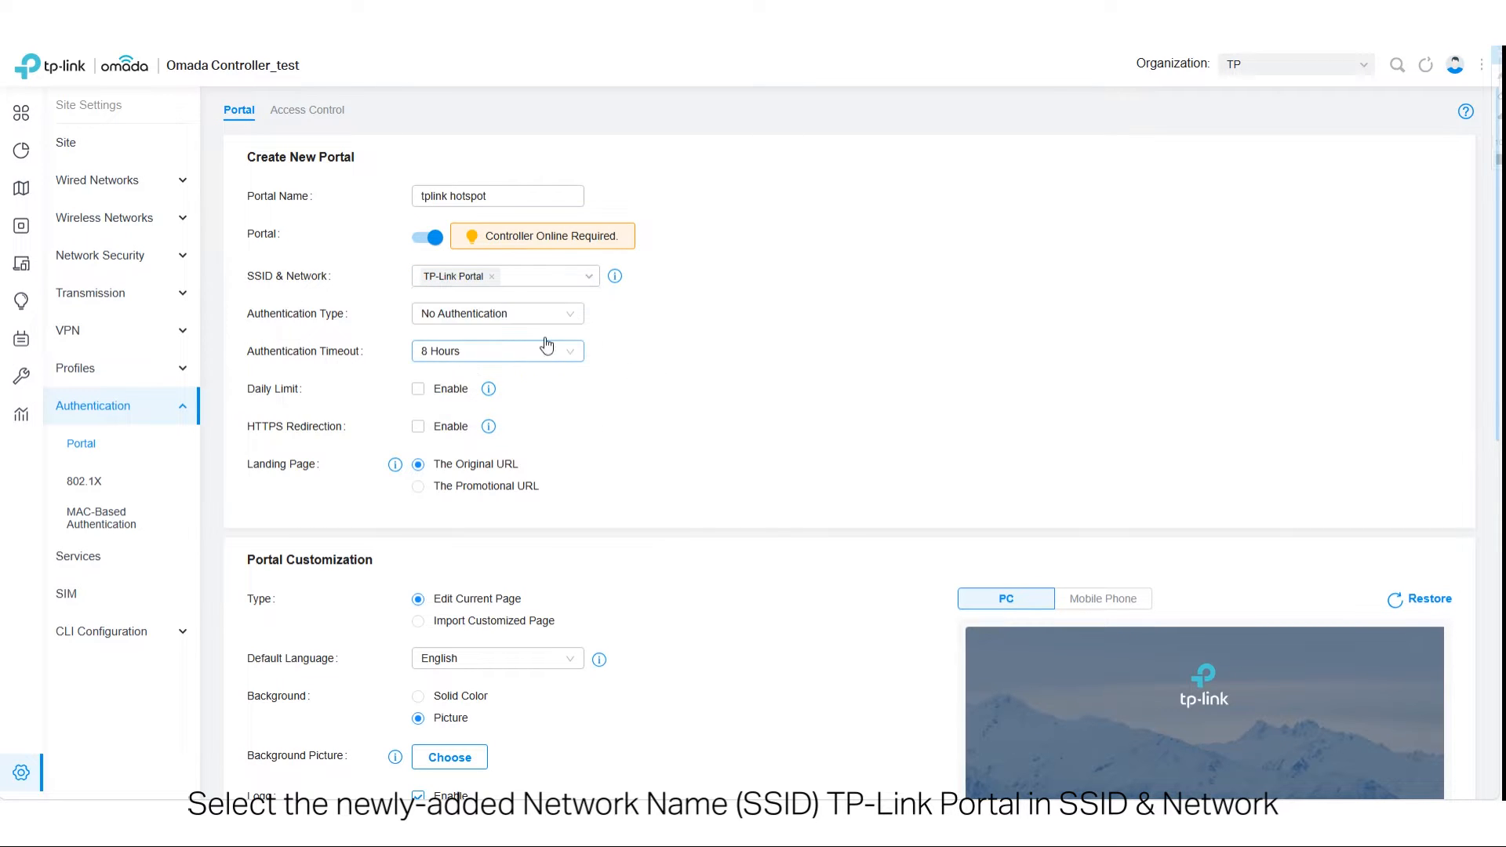
- Set the portal's authentication type to Hotspot with Voucher as the accepted type
click(527, 323)
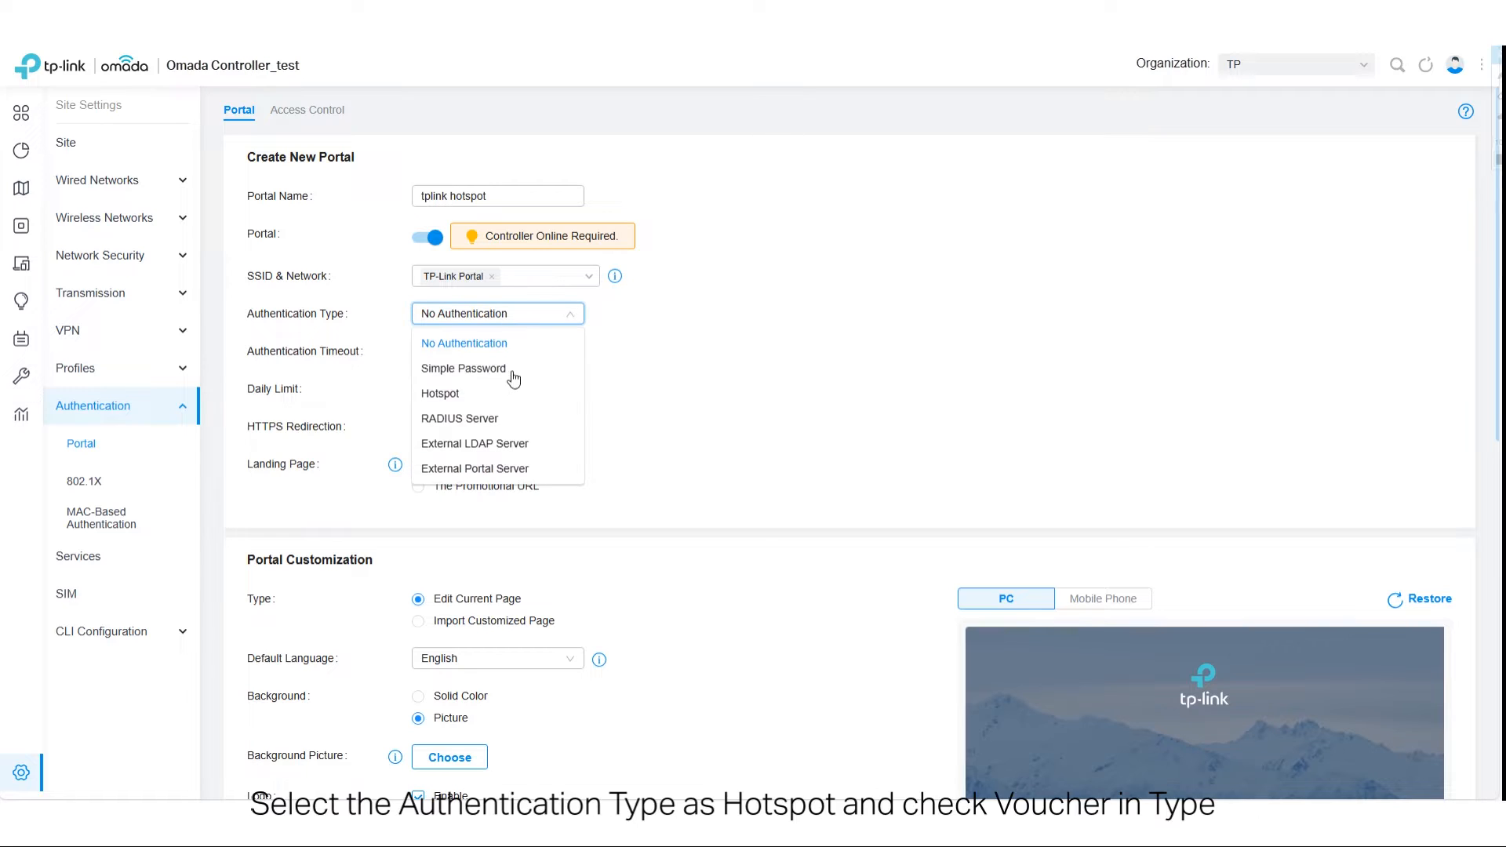
click(459, 400)
click(418, 352)
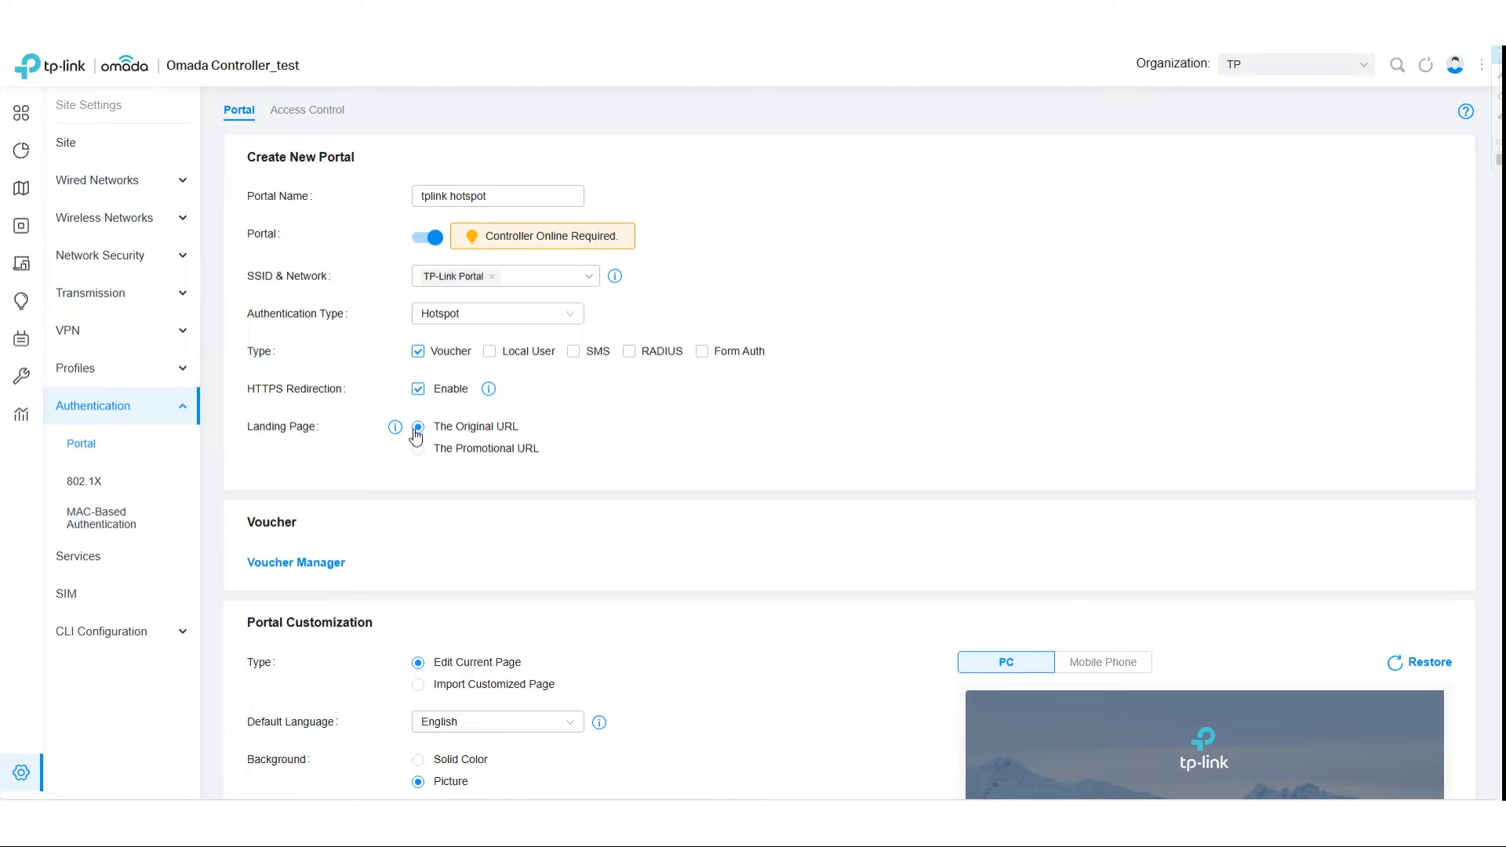
click(418, 448)
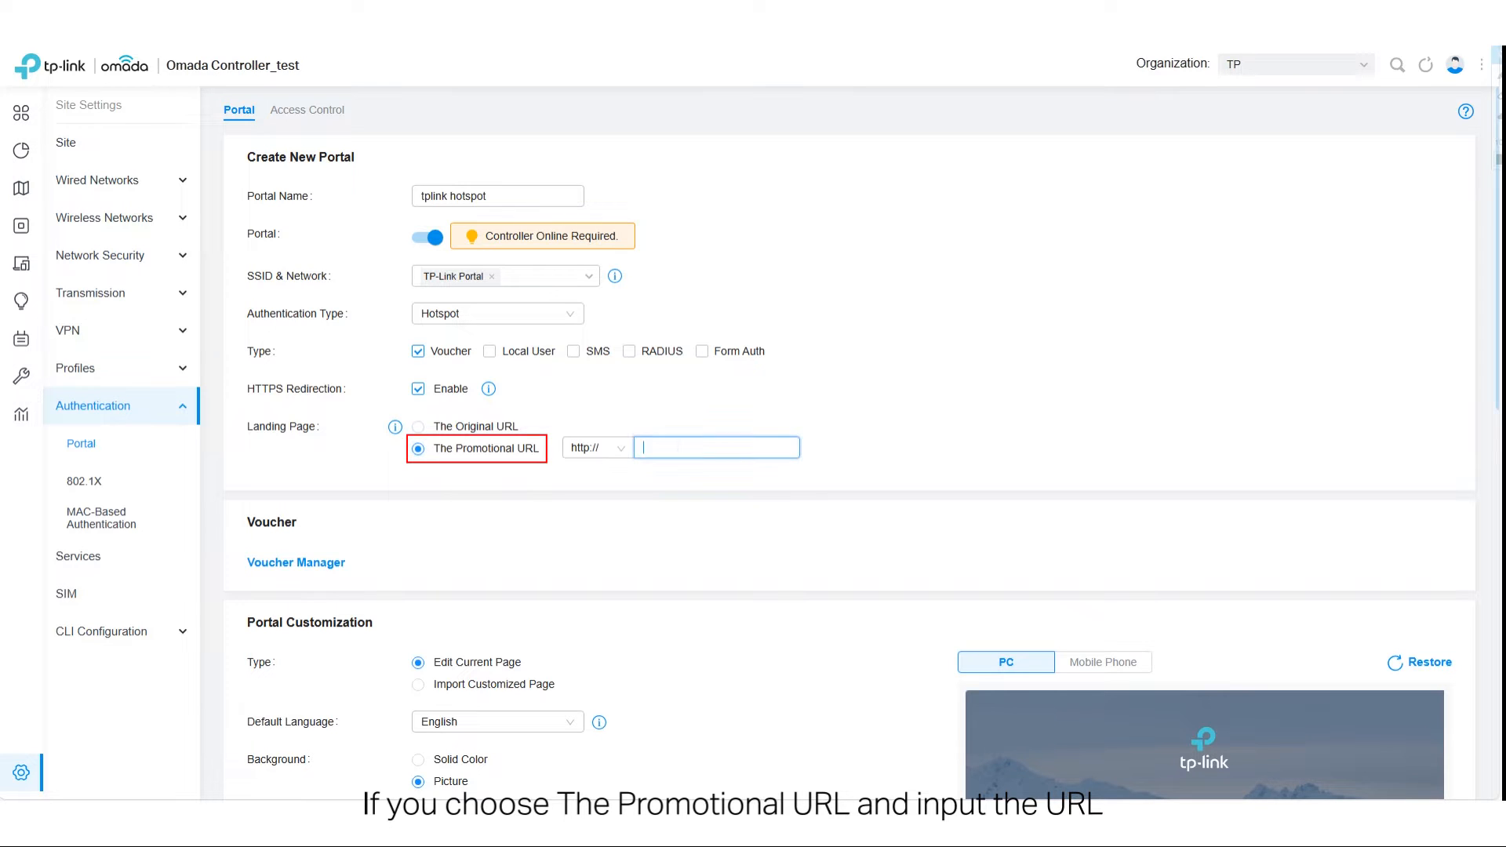
text(www.tp-link.com/en/)
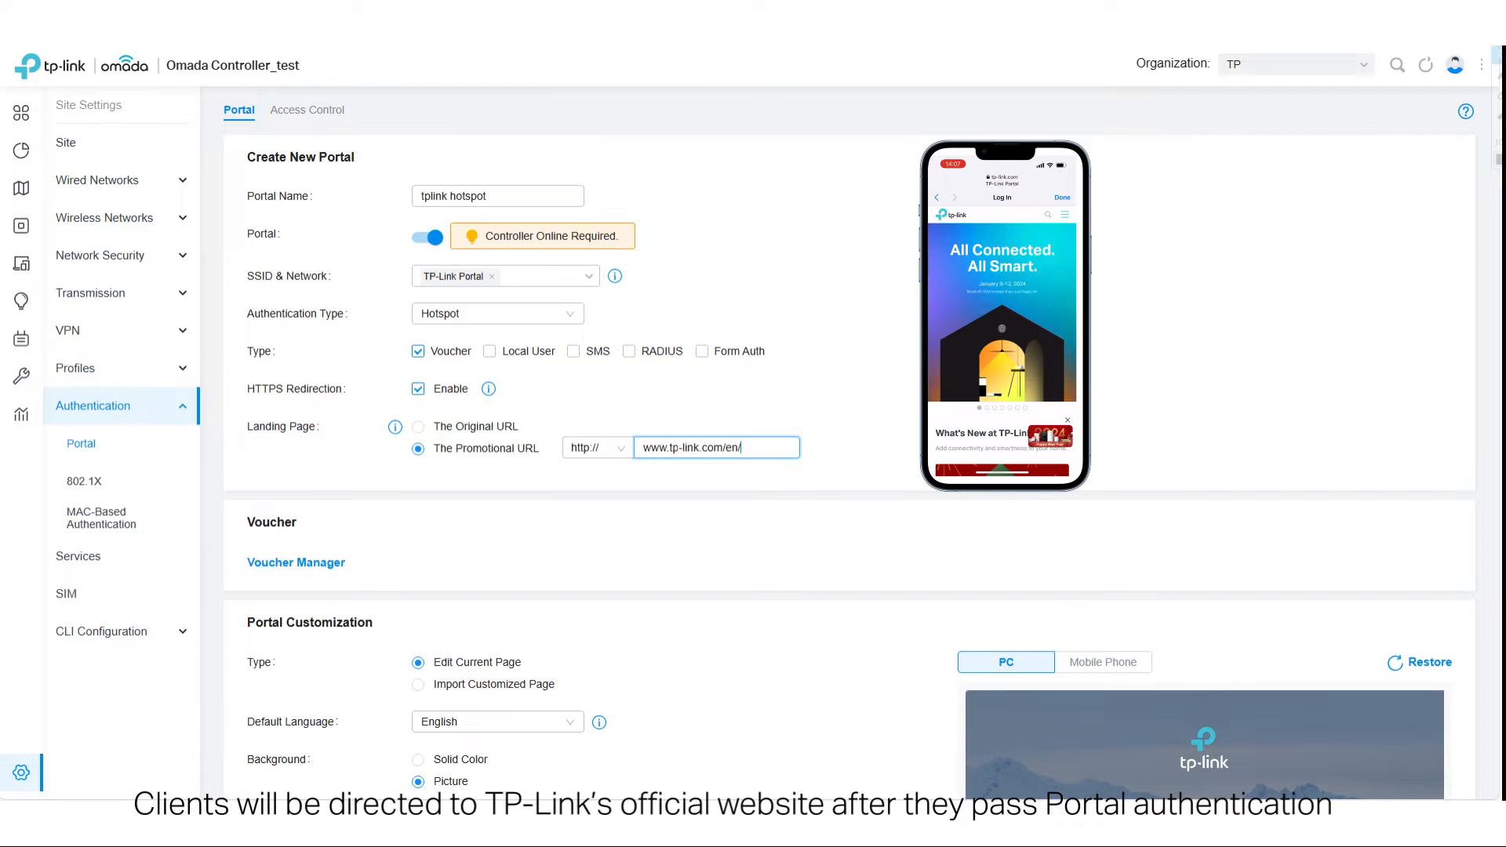
scroll(689, 605, down, 10)
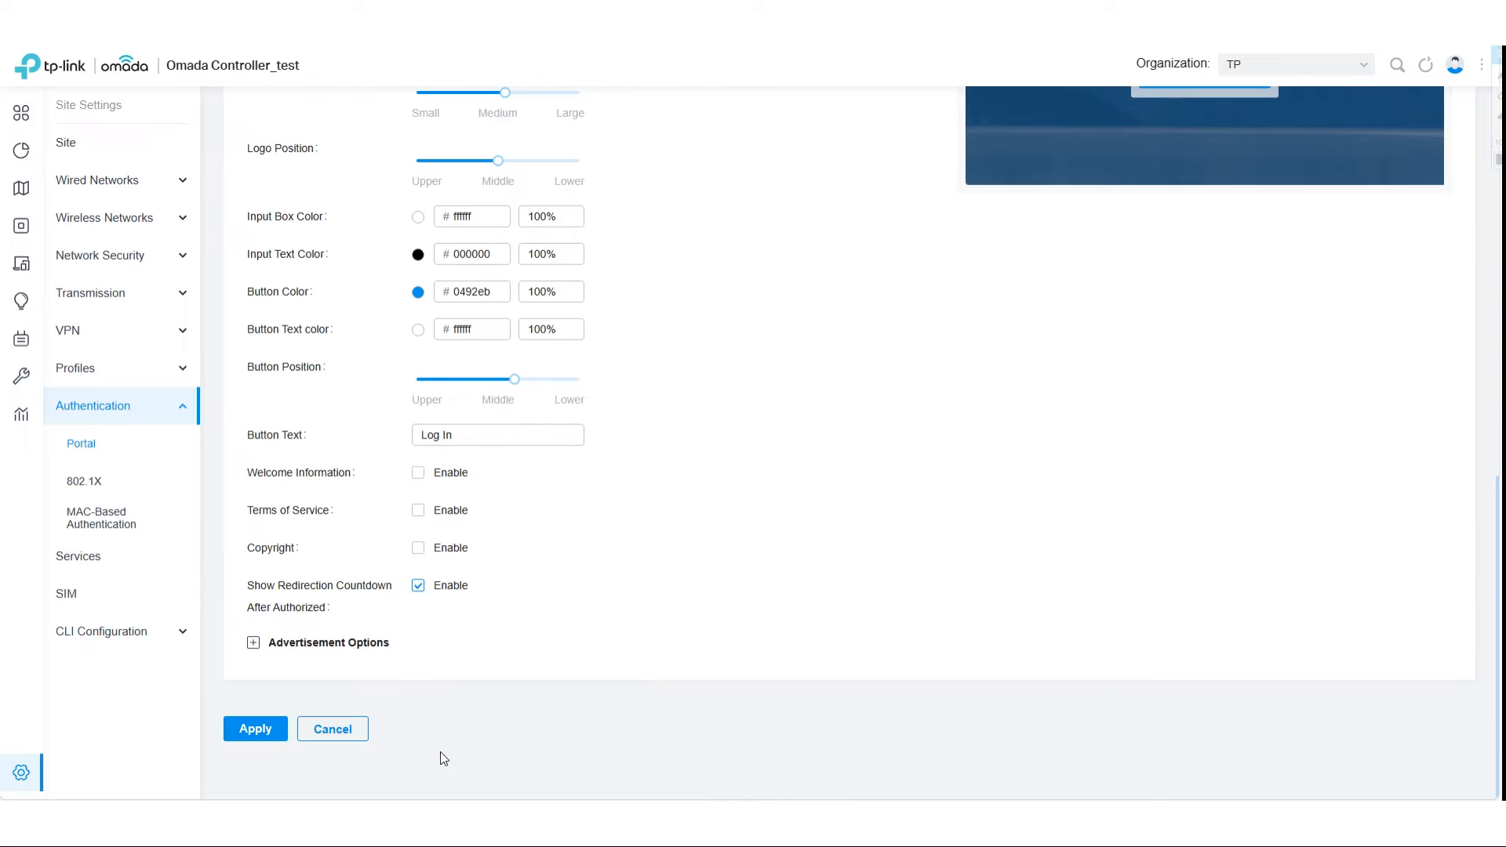
click(256, 729)
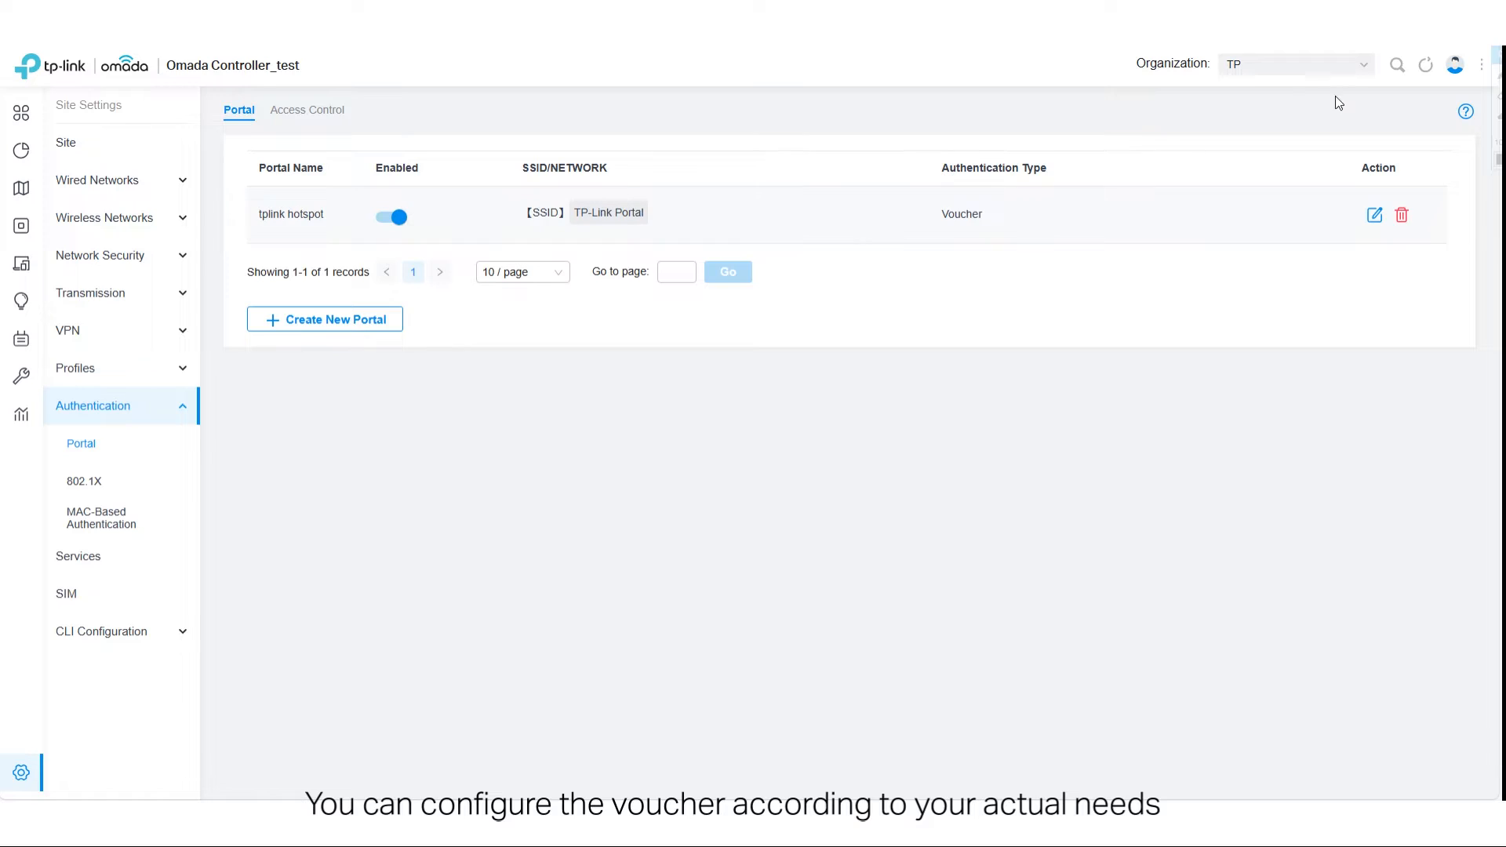
- Switch to Hotspot Manager and start creating a new vouchers group
click(1290, 64)
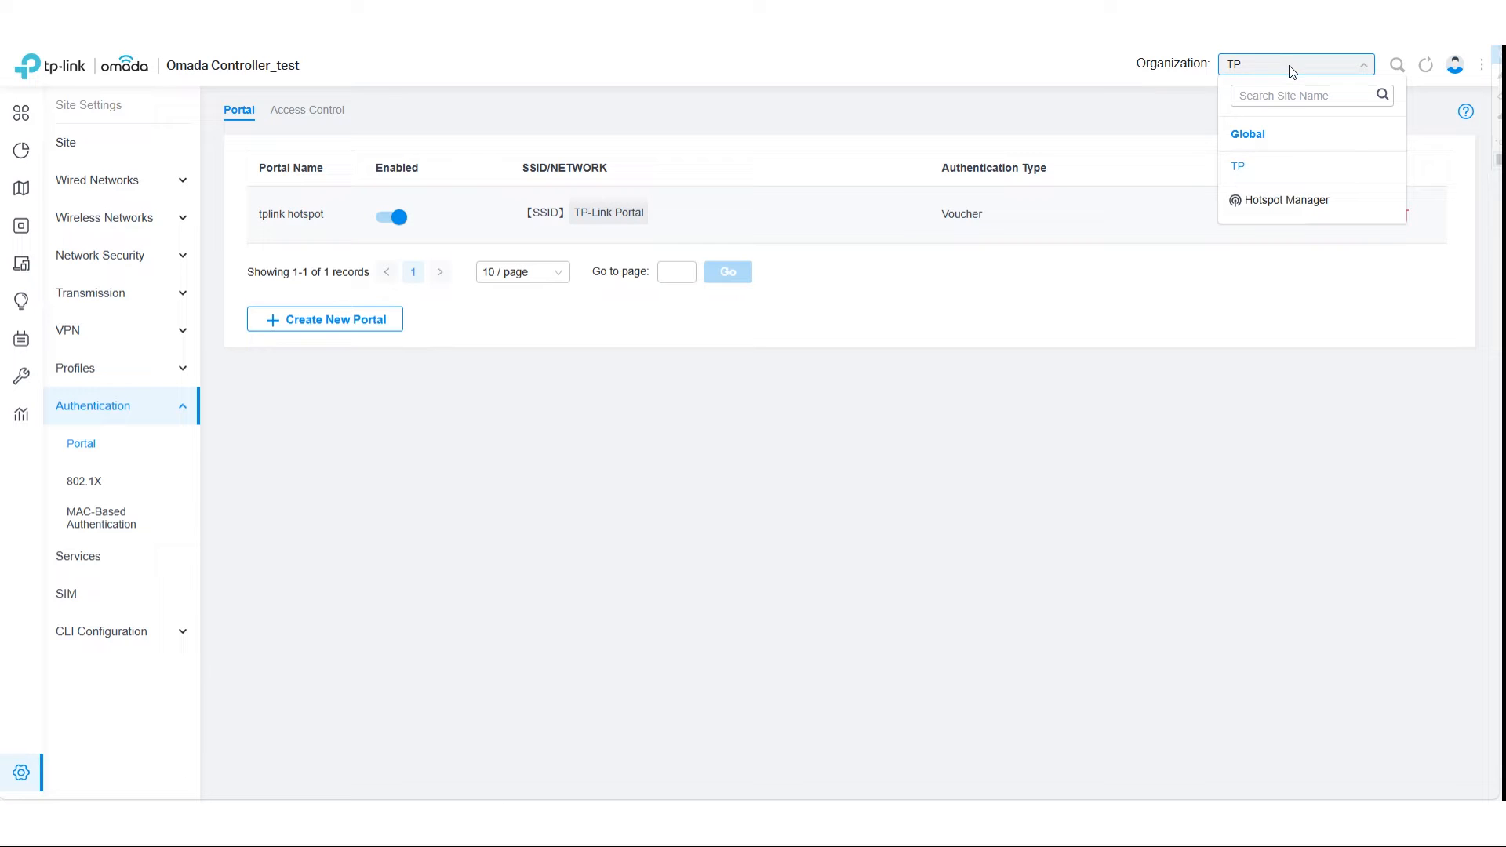
click(1286, 199)
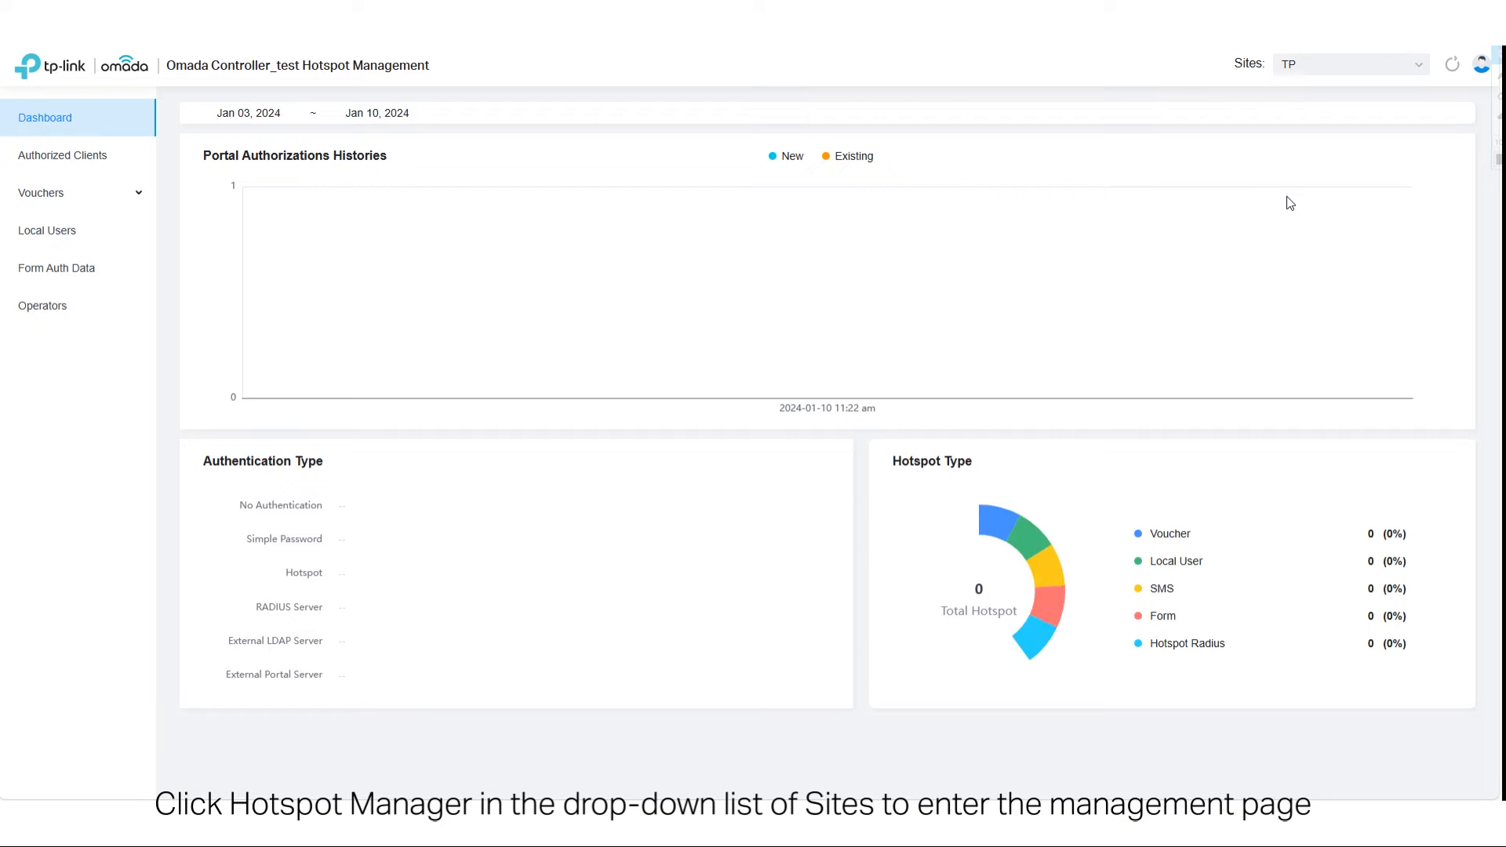
click(37, 203)
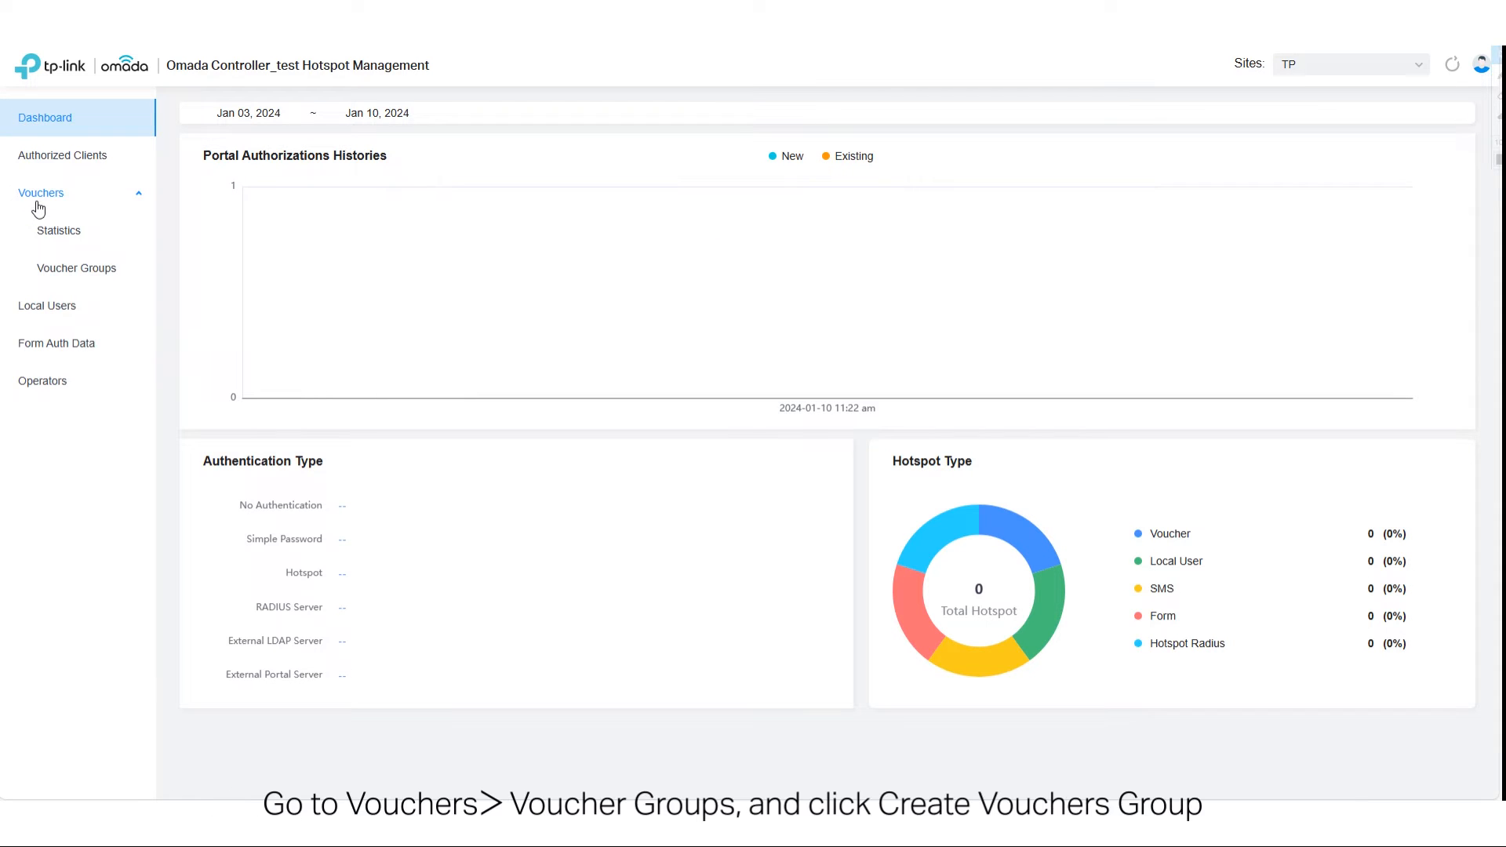
click(82, 270)
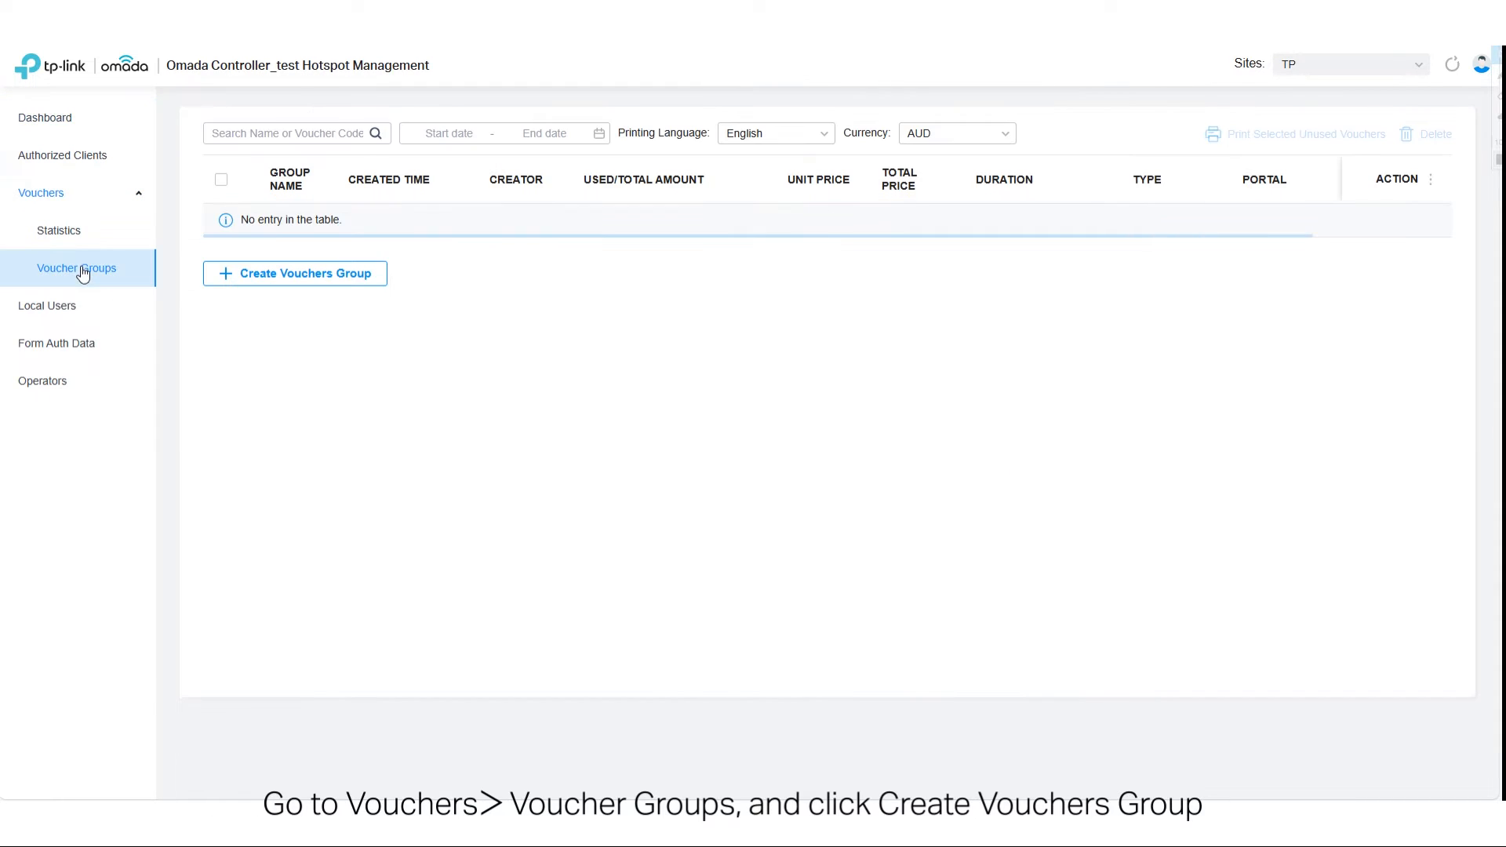
click(219, 280)
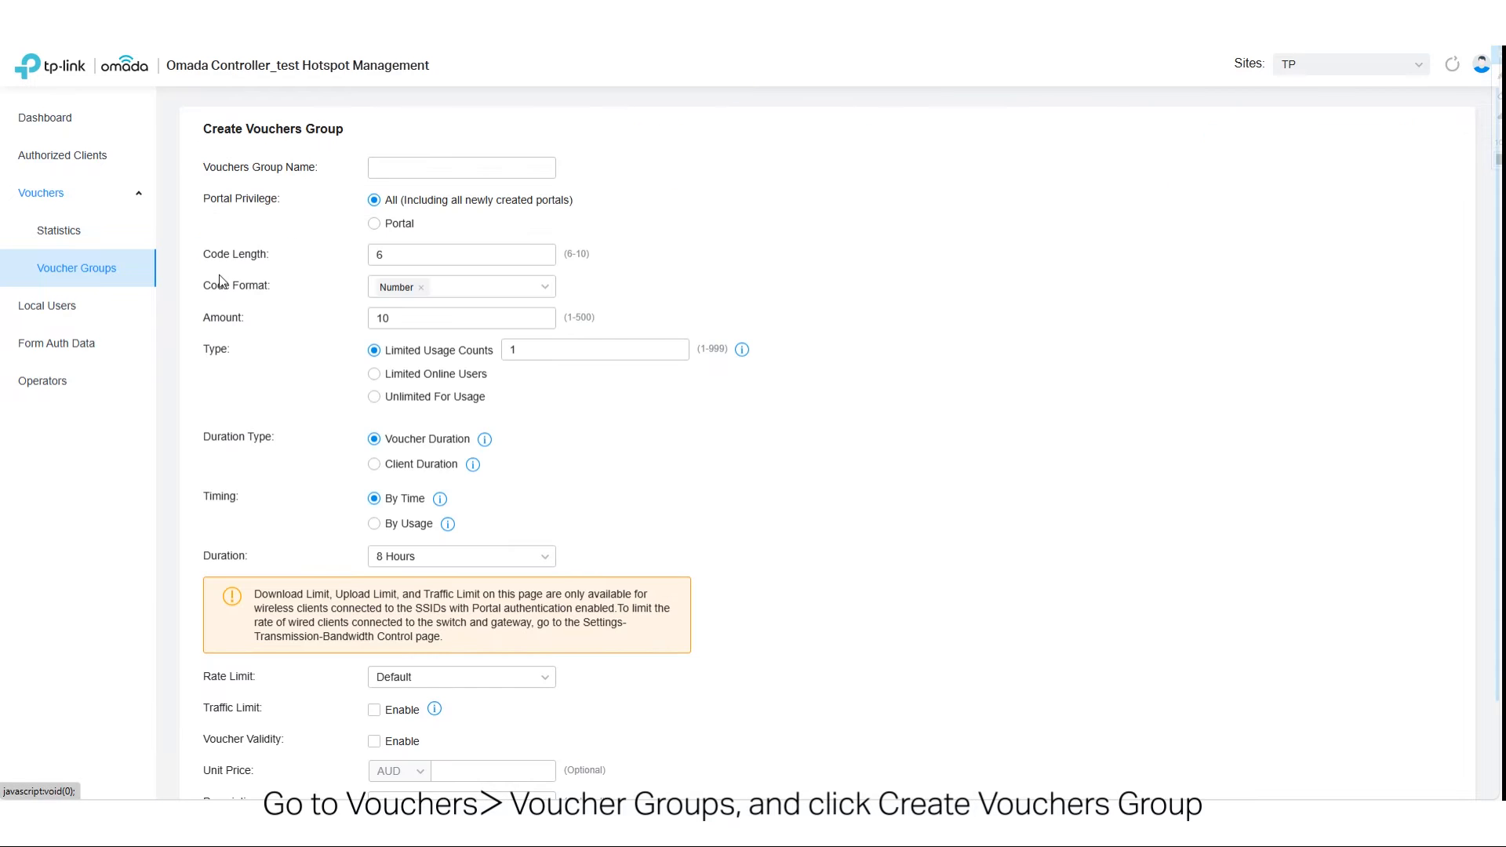
- Name the vouchers group "TP-Link Voucher" and set its portal privilege to Portal, keeping all listed portals selected
click(401, 168)
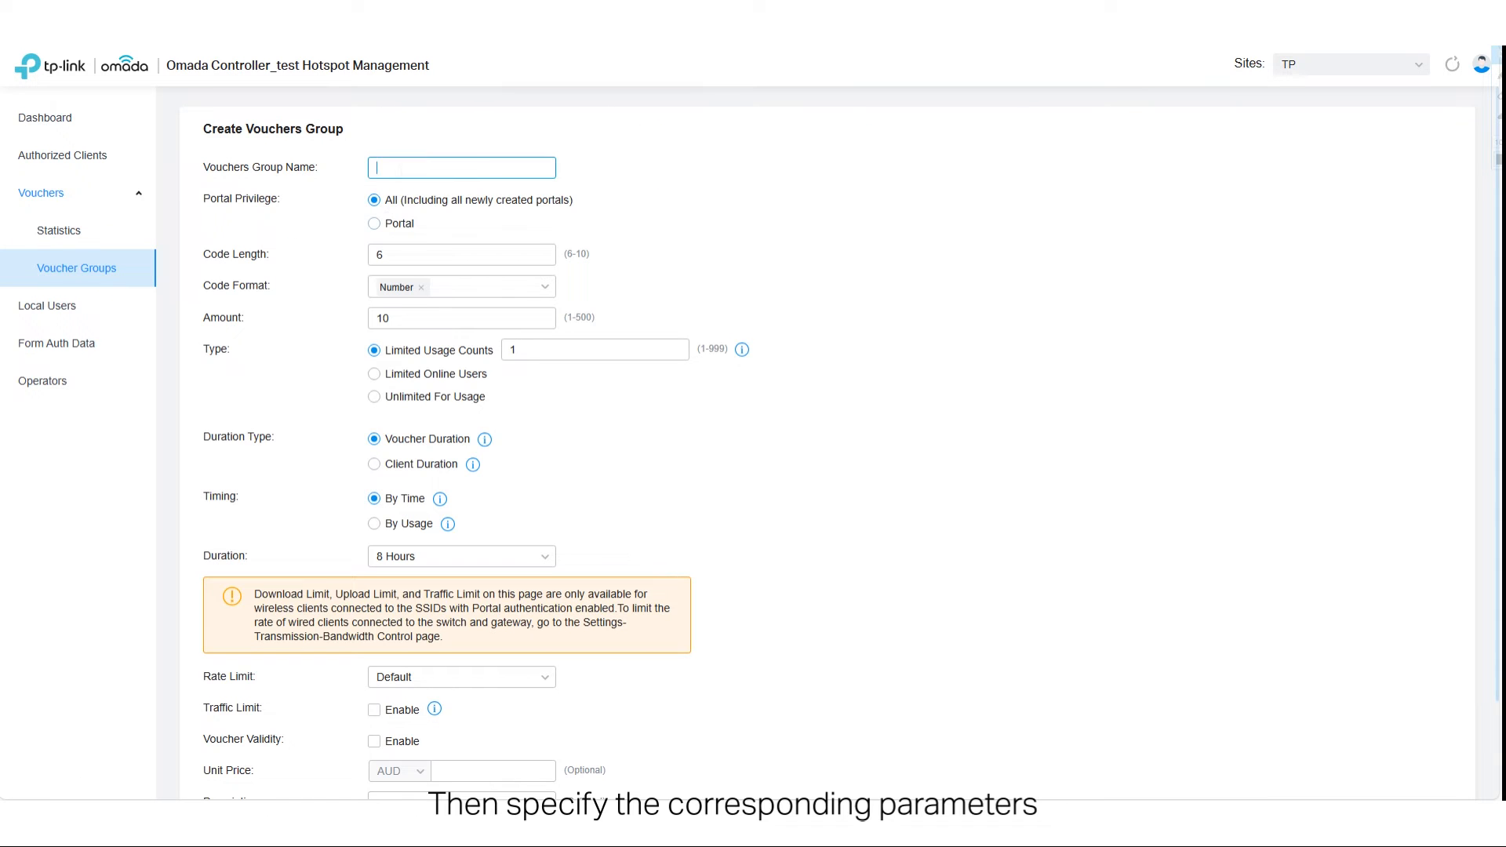
text(TP-Li)
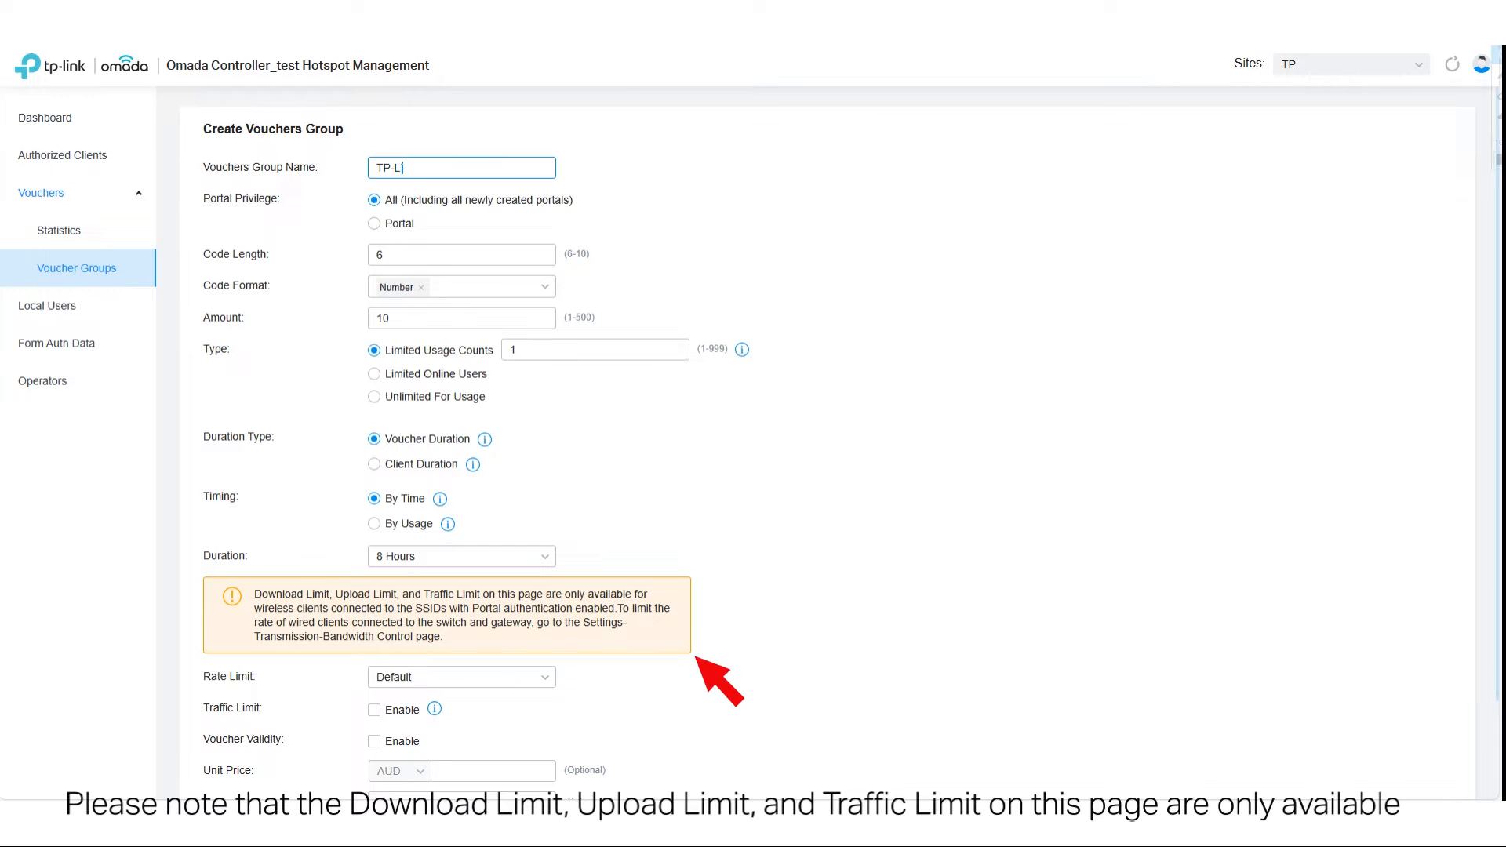
text(nk Vo)
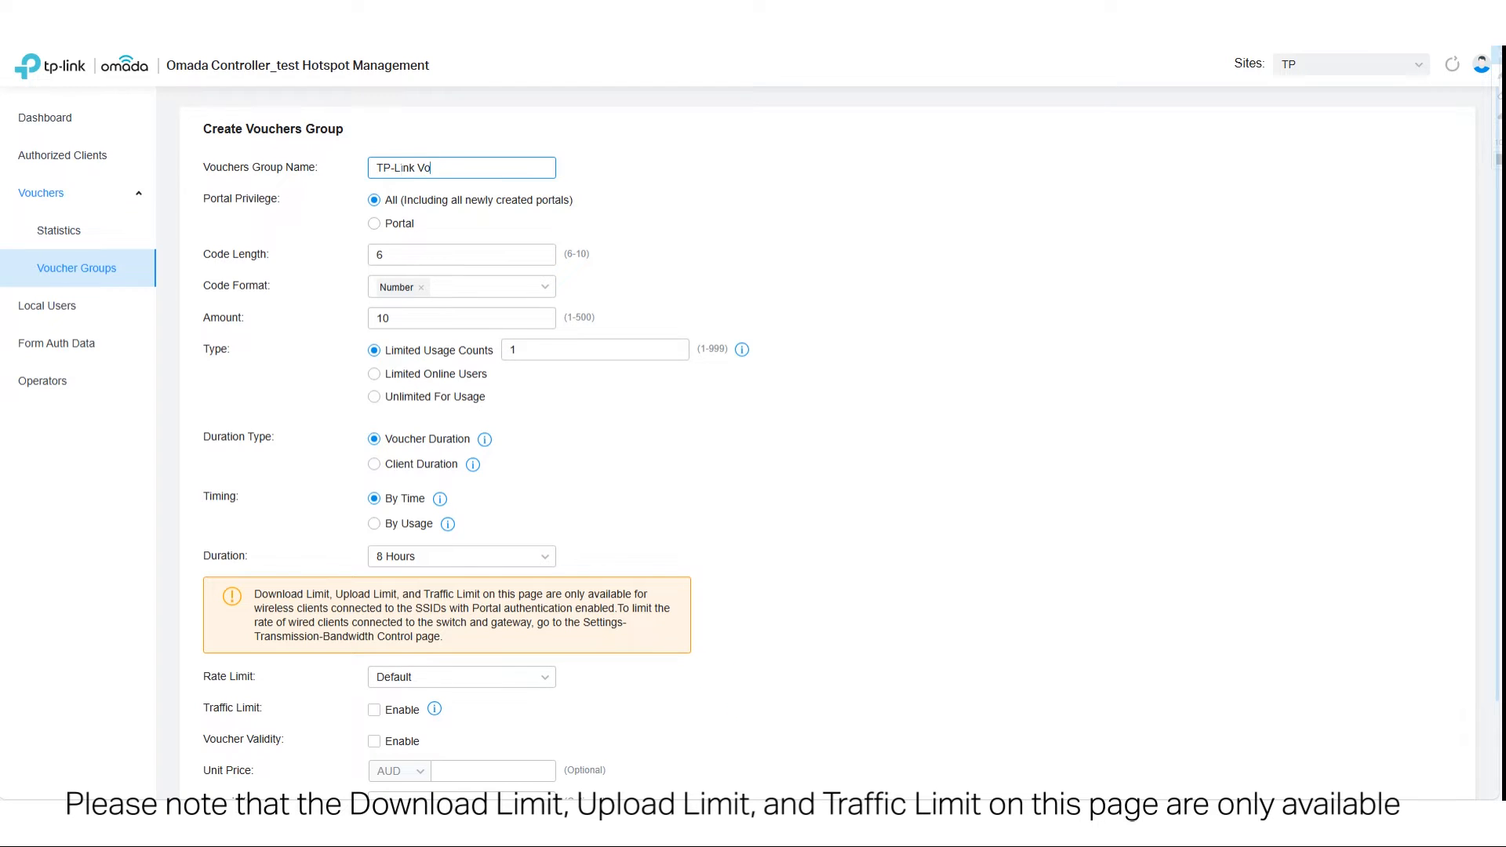
text(ucher)
click(374, 224)
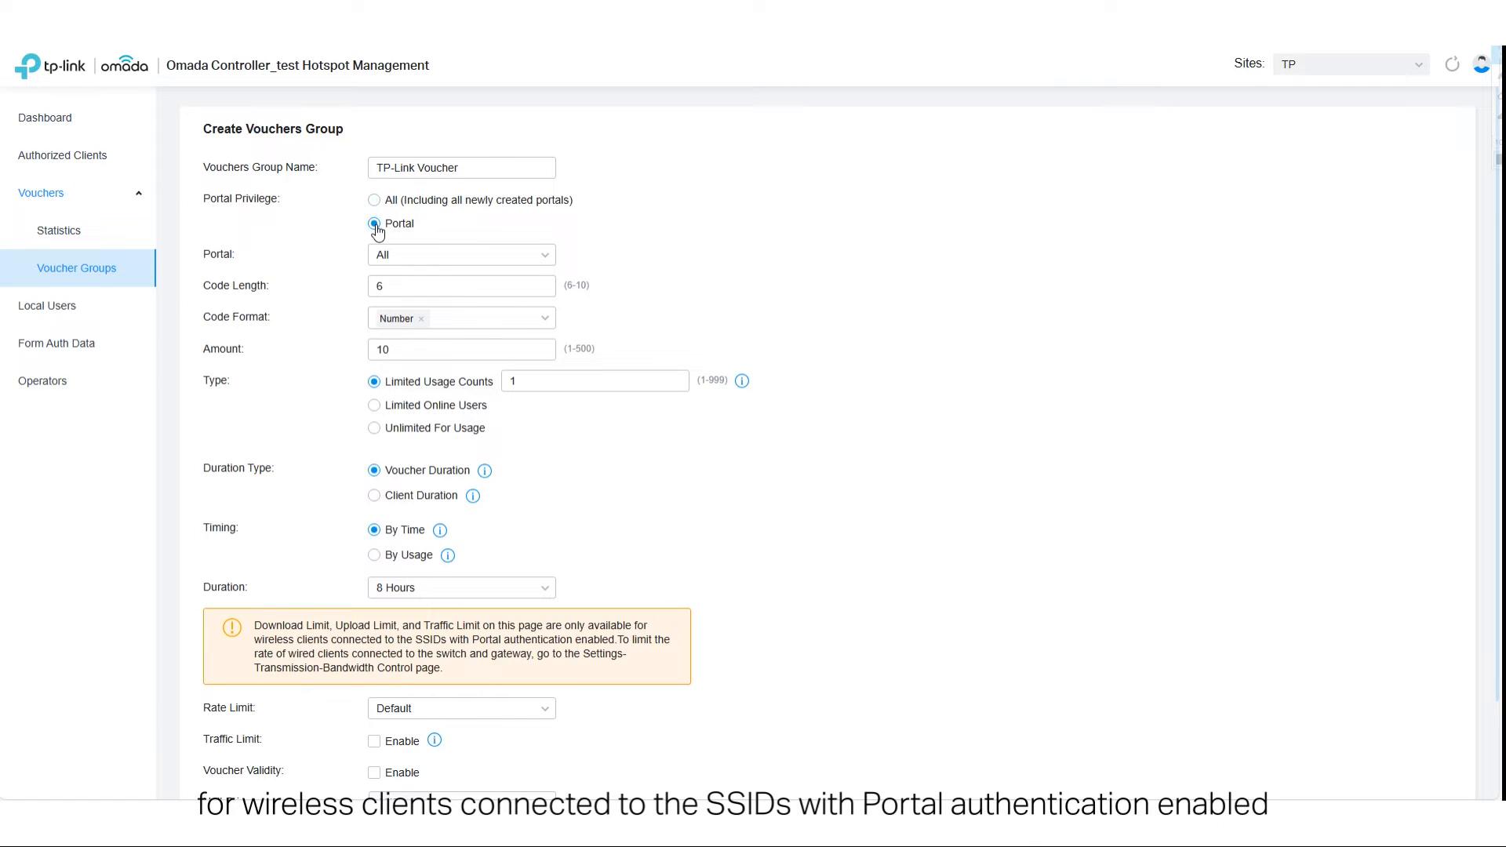
click(415, 262)
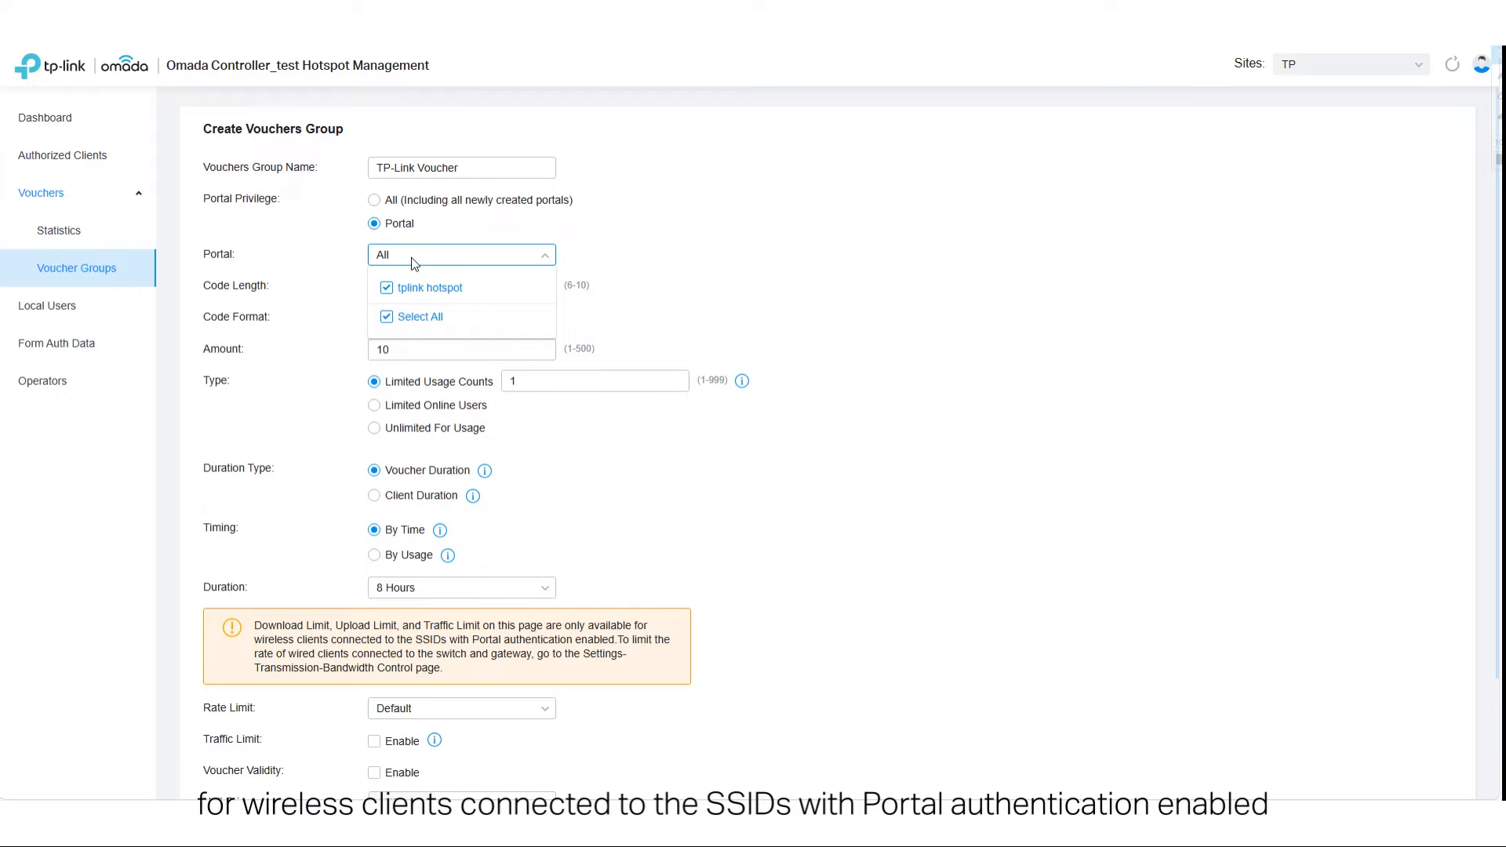
click(495, 253)
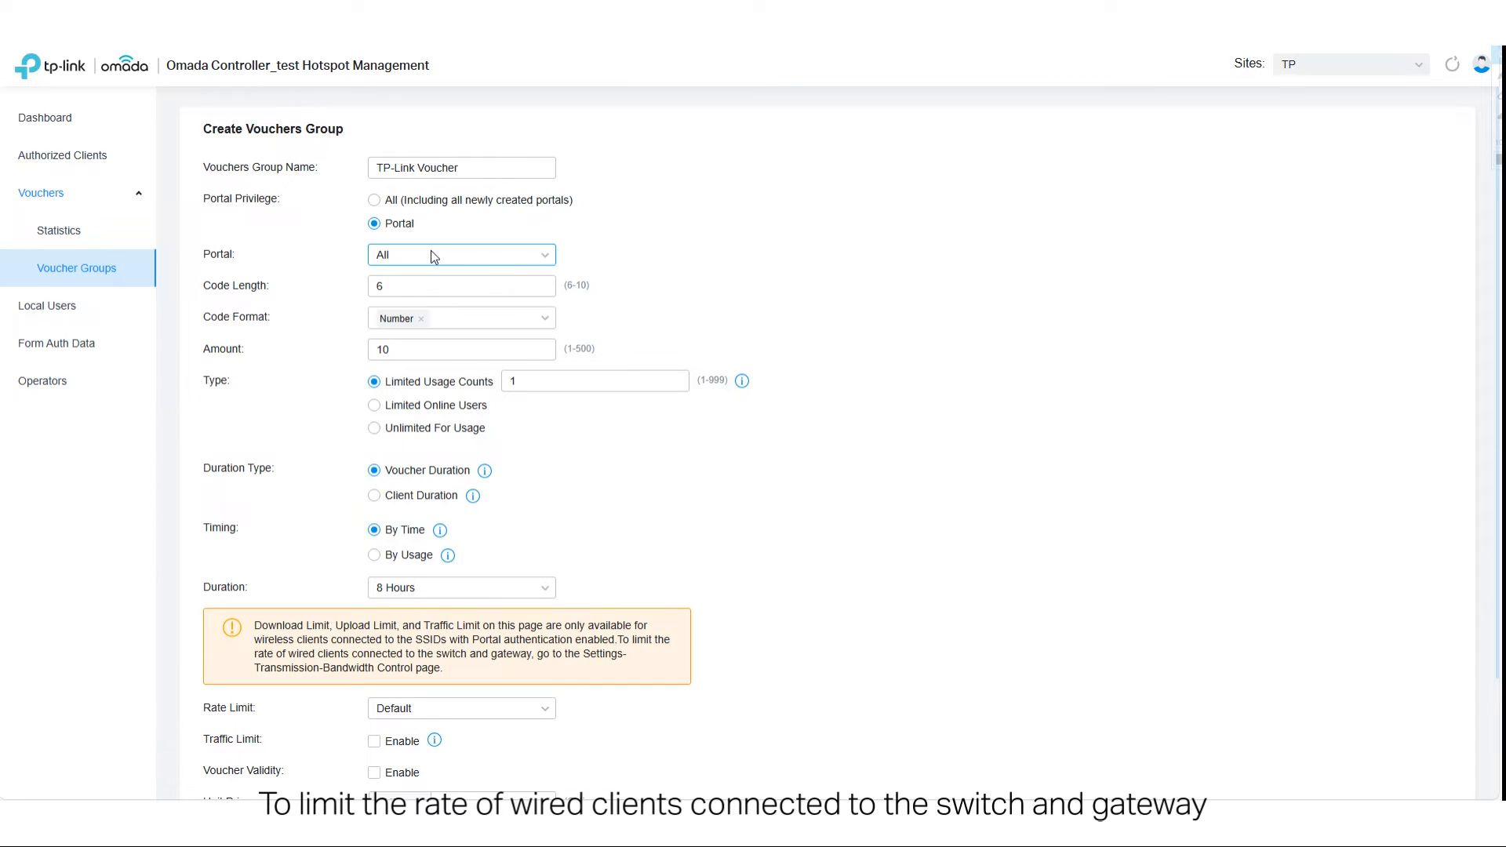
- Set the voucher code length to 8, the amount to 5 and the limited usage counts to 5
click(432, 286)
text(8)
key(Tab)
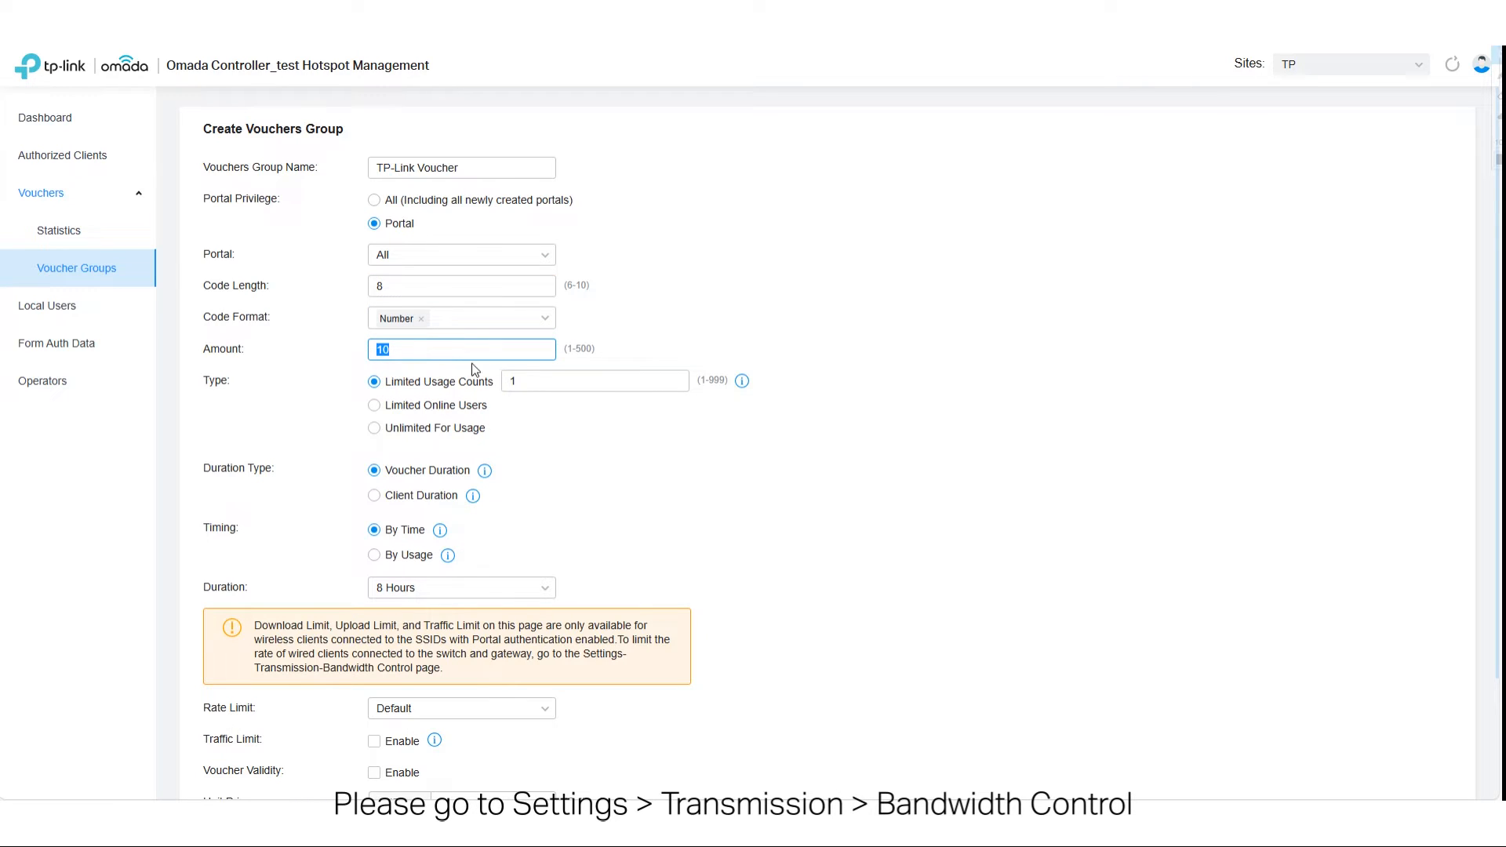
text(5)
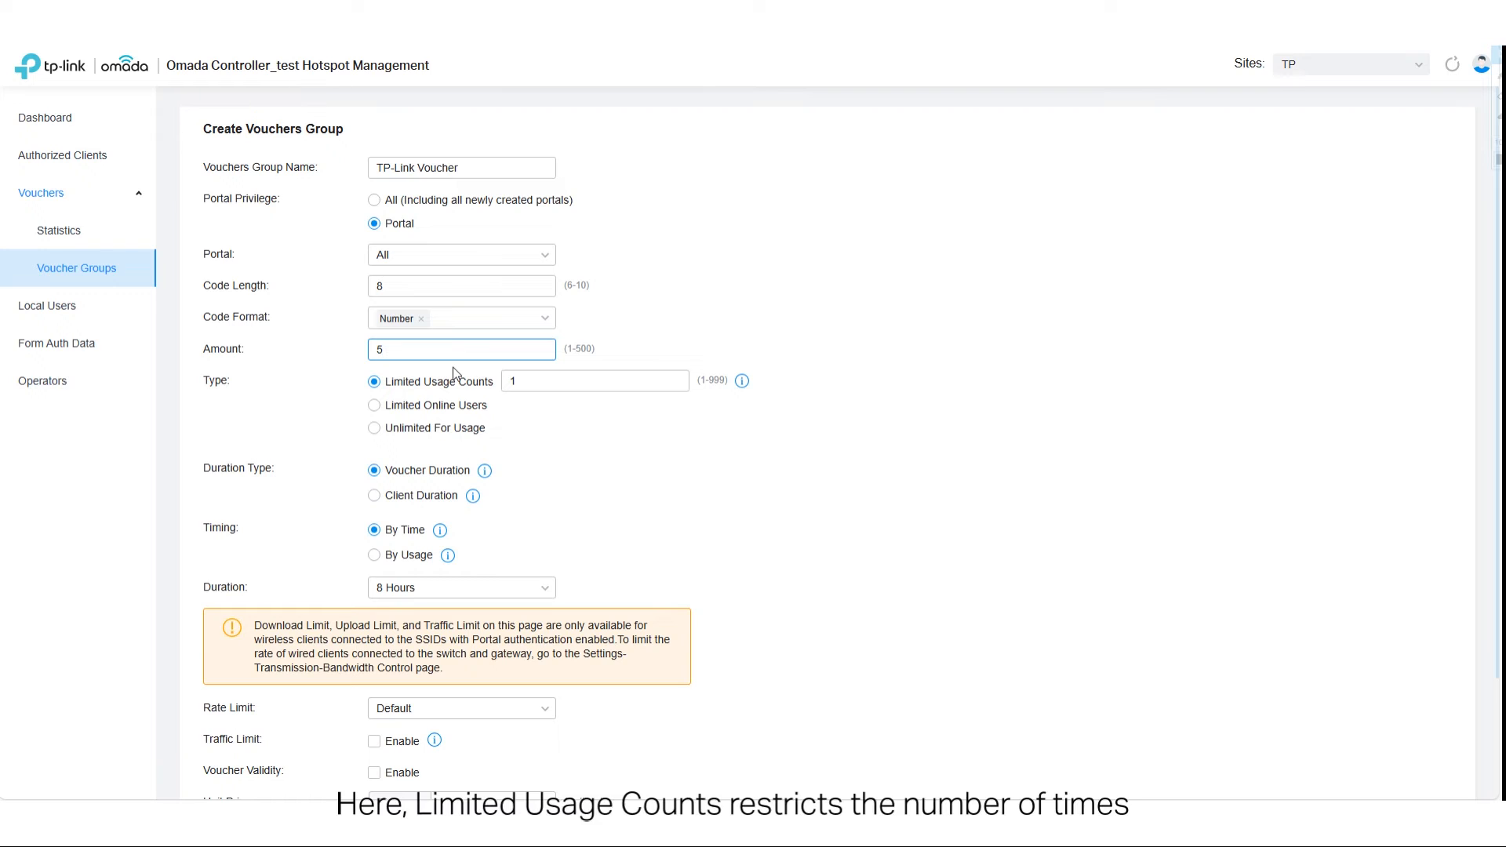
double_click(511, 383)
text(5)
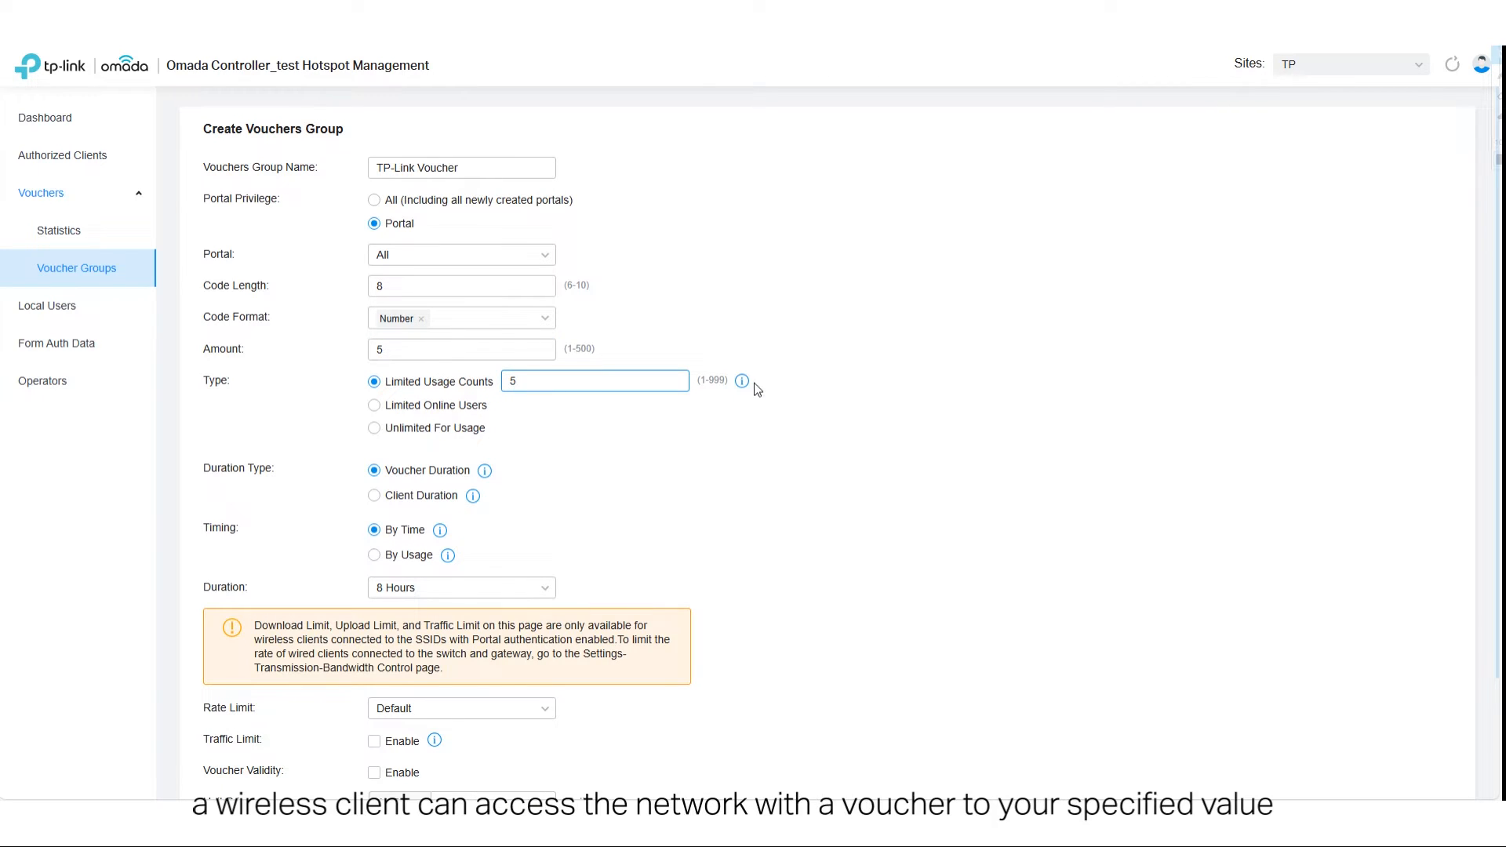
- Review the usage limit help, try the Limited Online Users type, and return to Limited Usage Counts
mouse_move(745, 388)
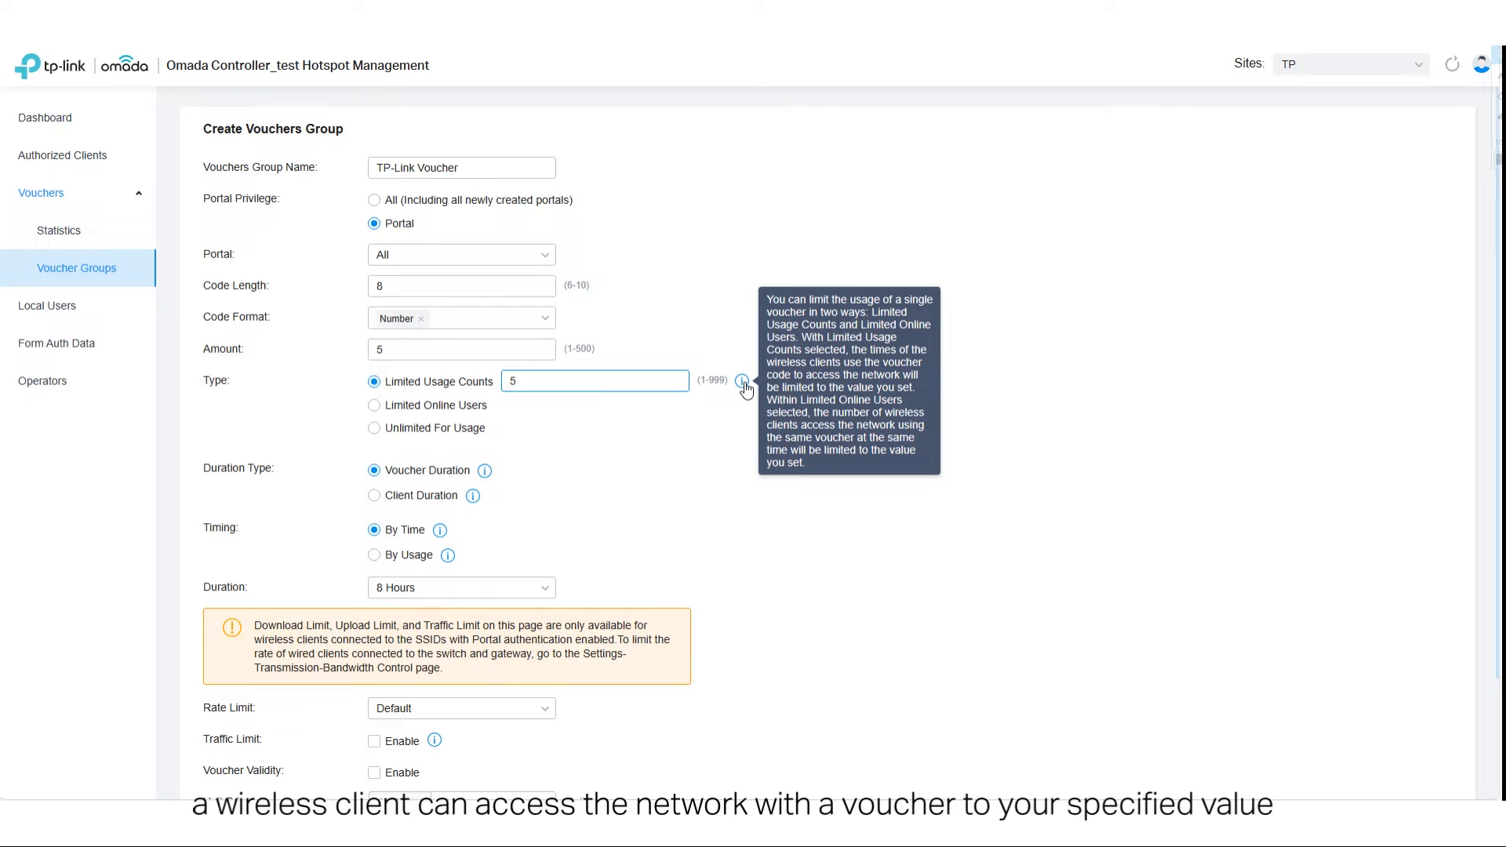
click(375, 405)
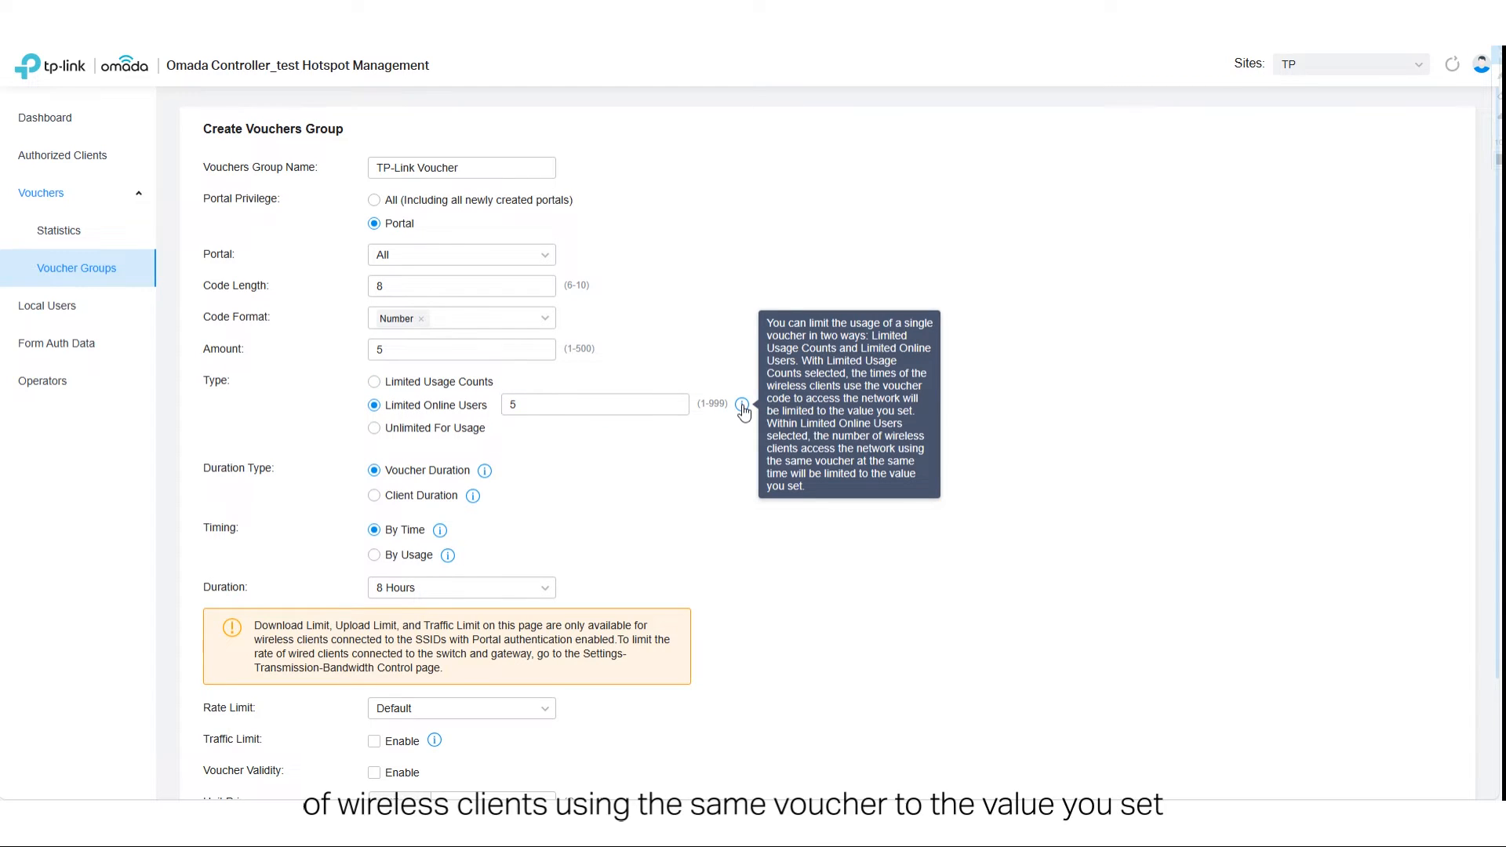
click(375, 381)
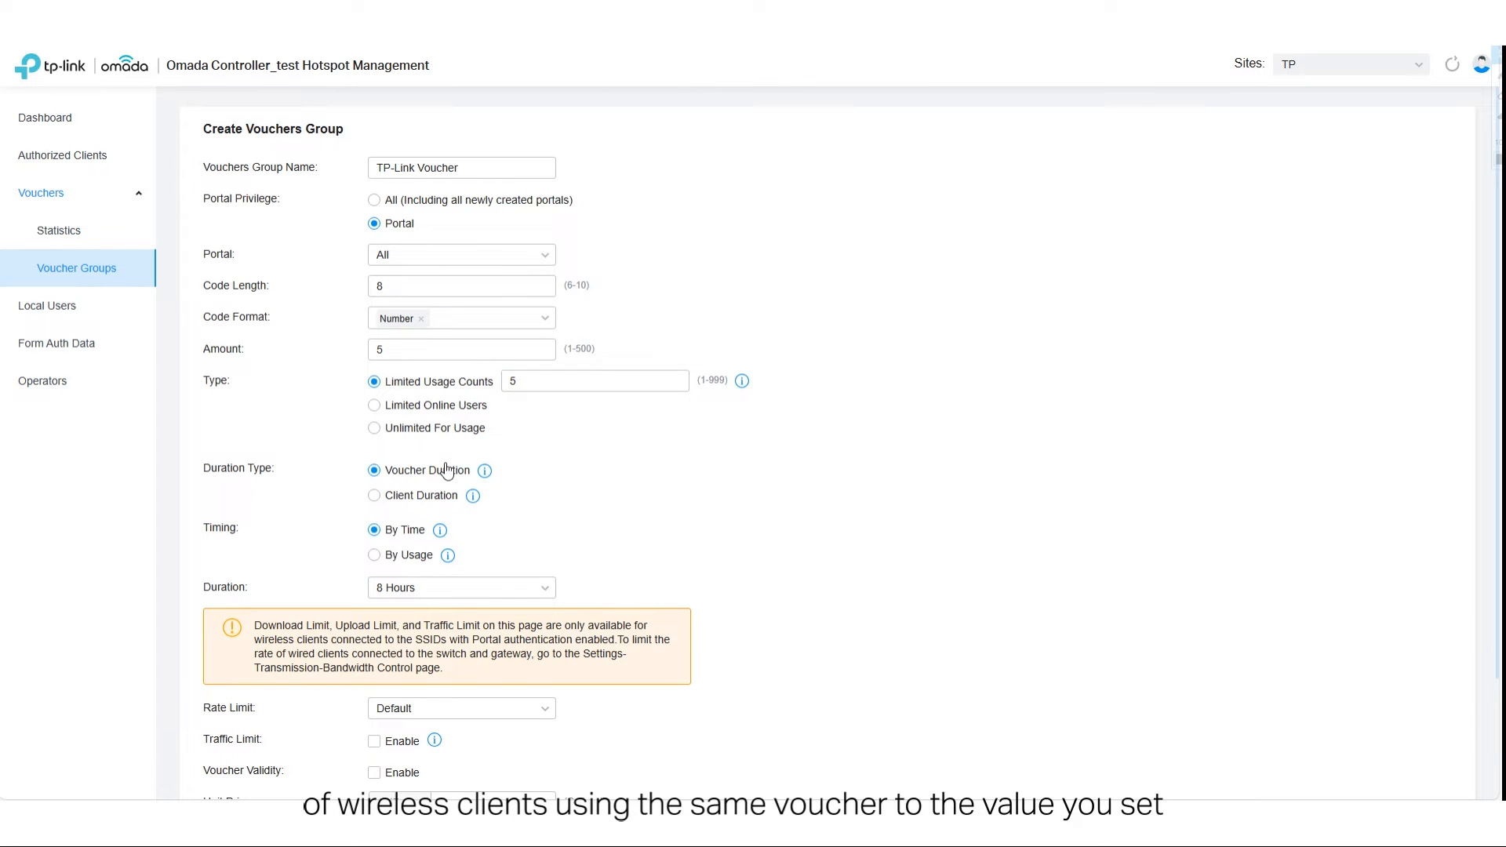
- Set the vouchers' rate limit to Custom and enable a download limit of 20 Mbps
scroll(593, 499, down, 1)
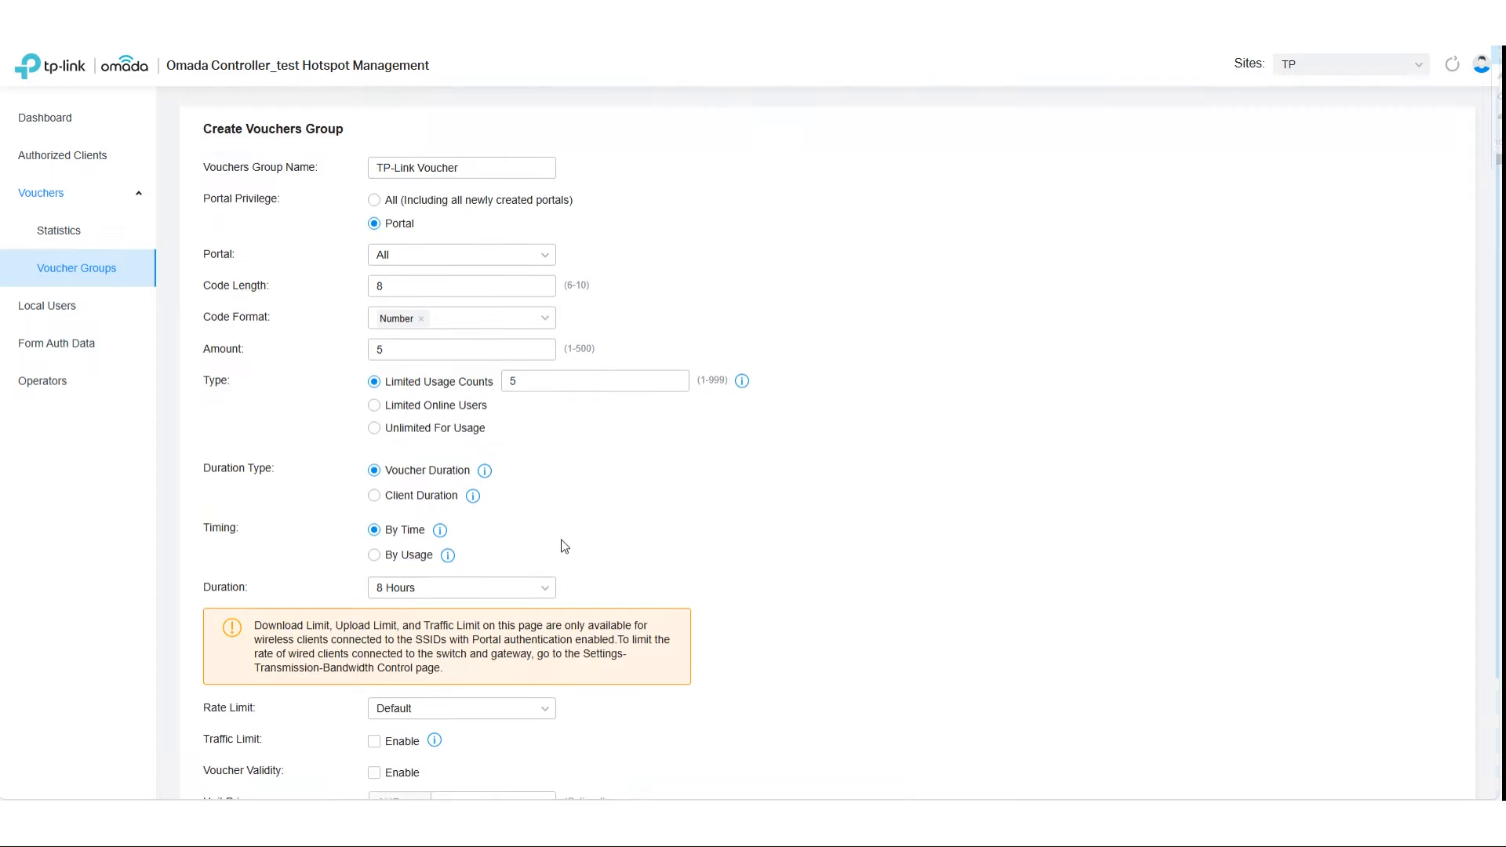
scroll(563, 545, down, 2)
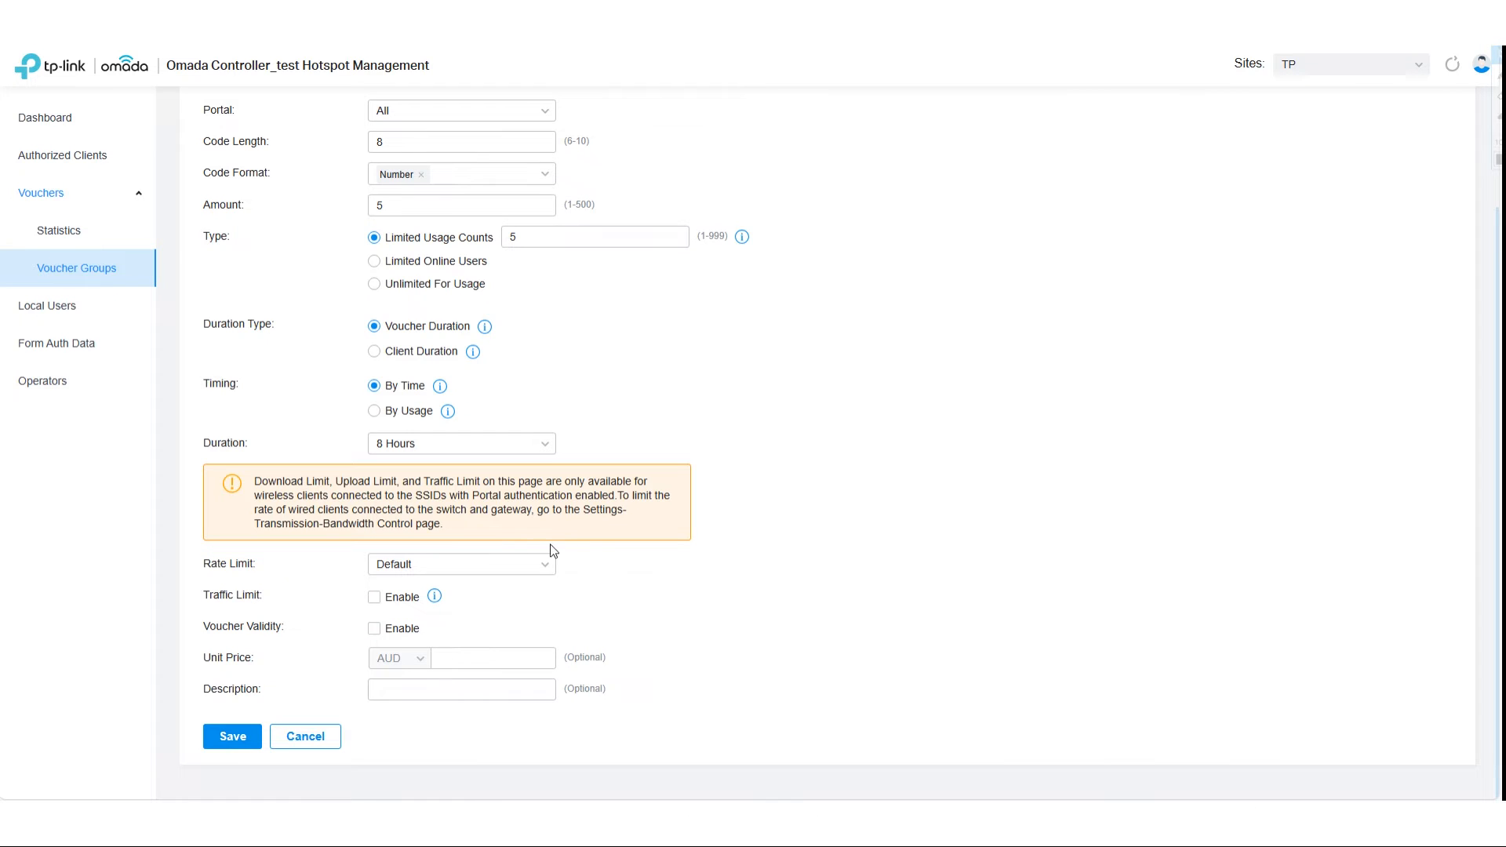
click(541, 566)
click(412, 602)
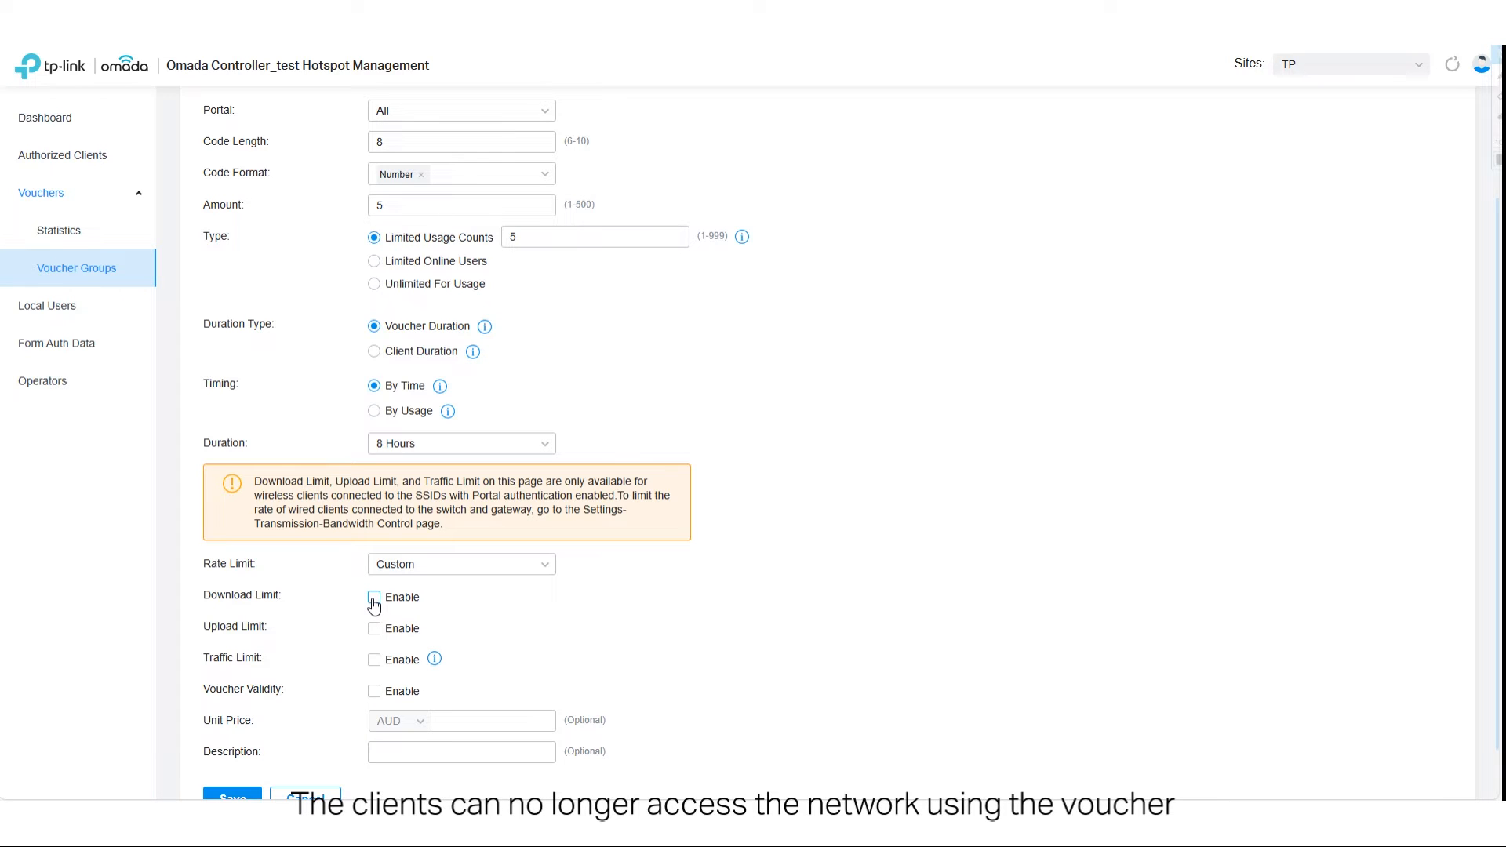
click(374, 599)
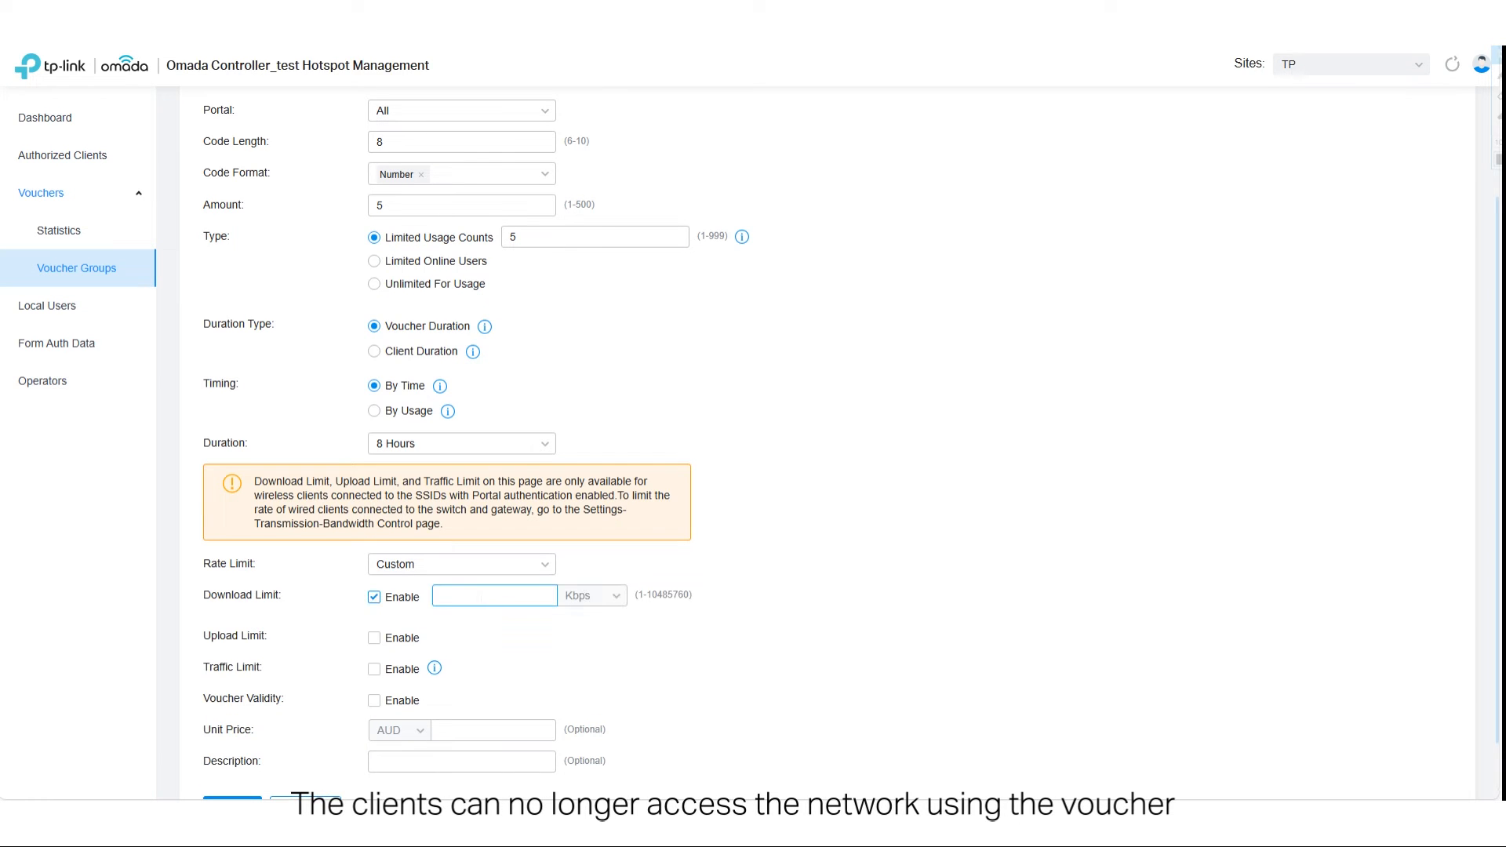
text(20)
click(590, 596)
click(588, 657)
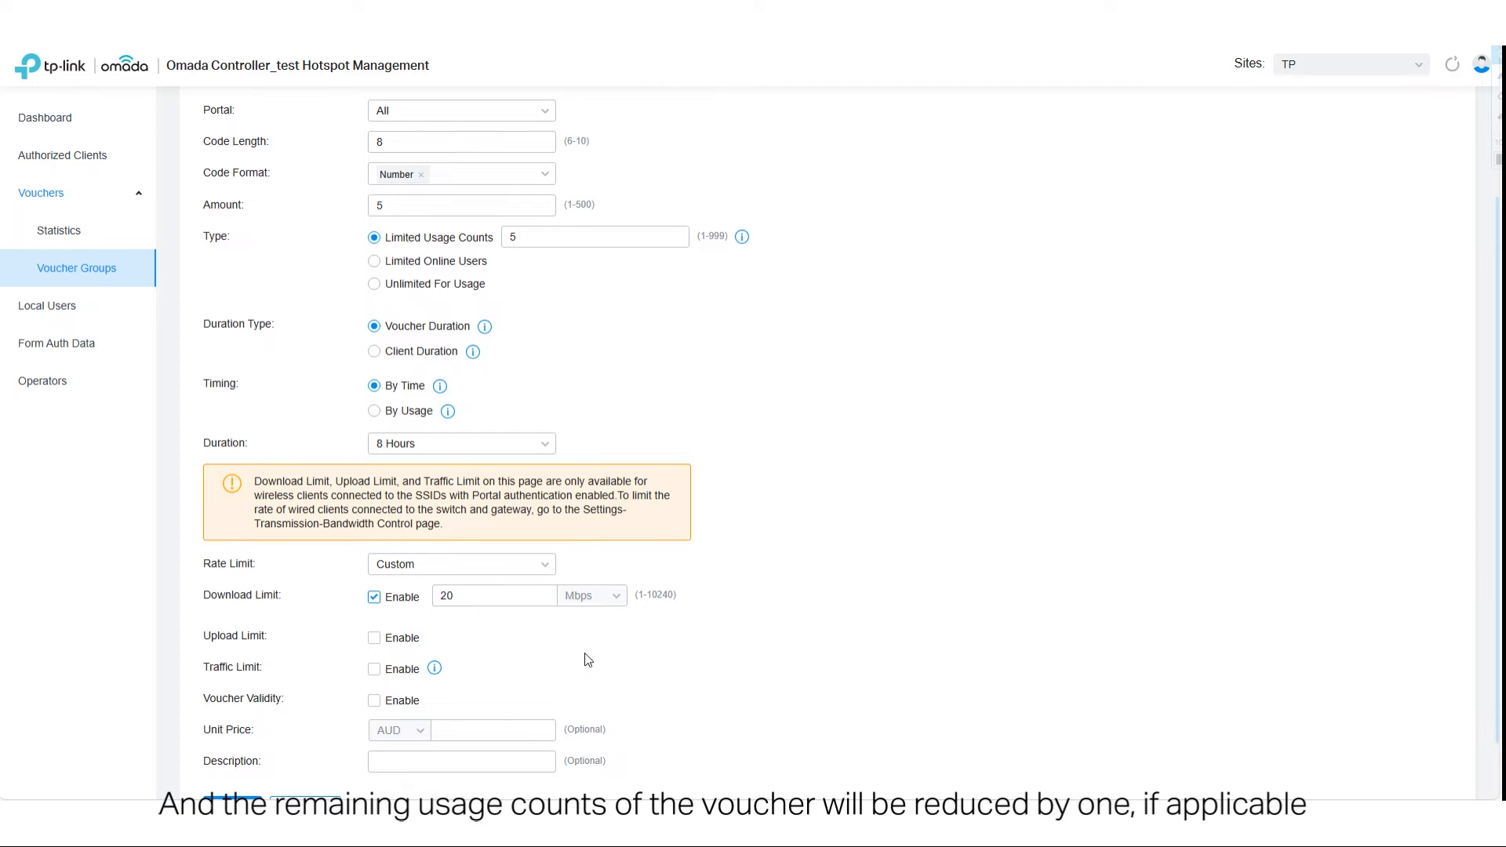
- Enable the vouchers' upload limit and set it to 10 Mbps
click(375, 638)
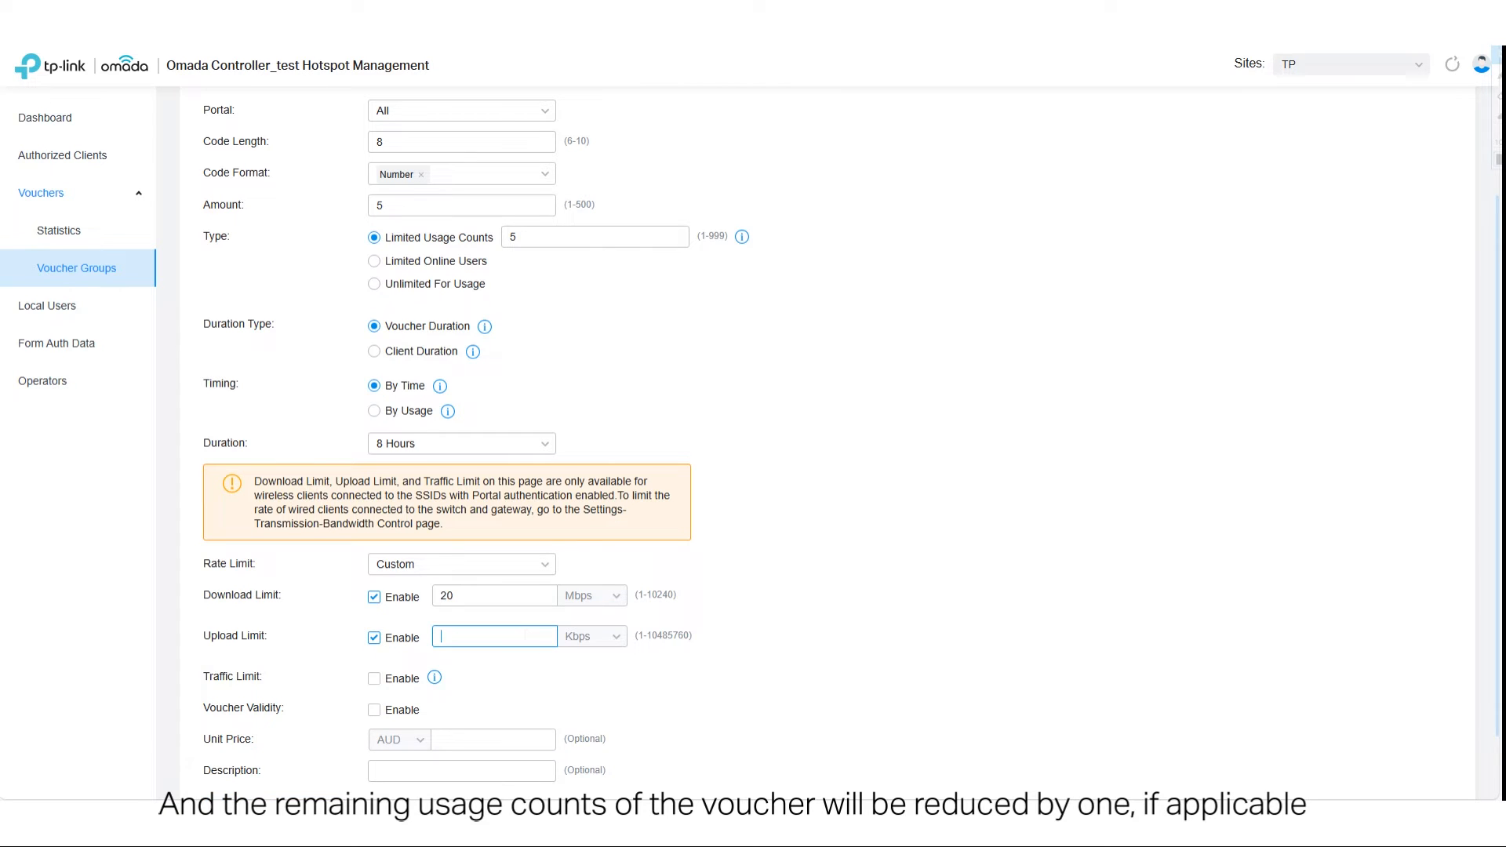
text(10)
click(603, 637)
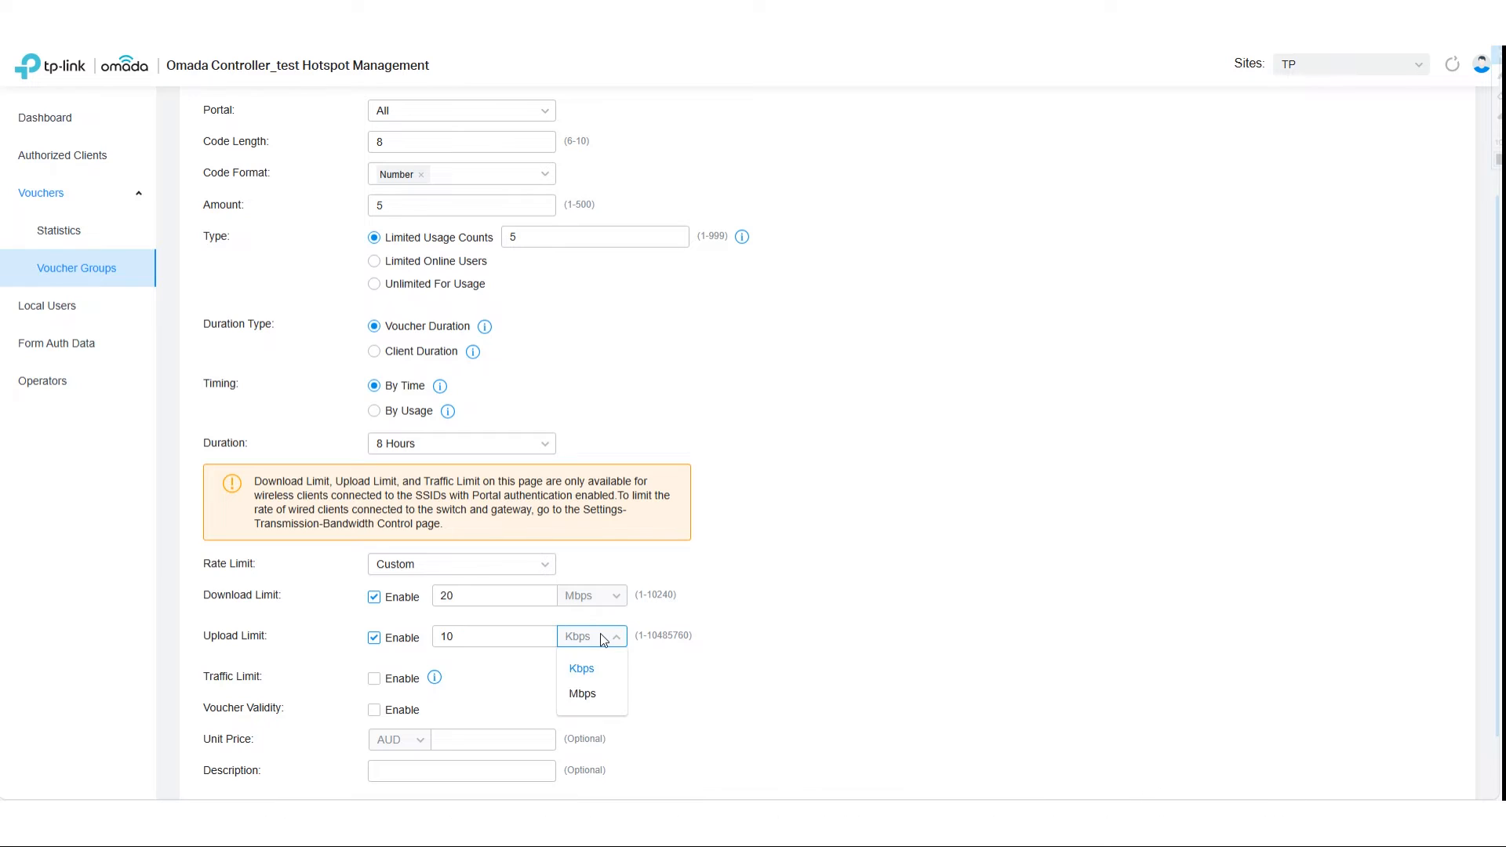
click(585, 695)
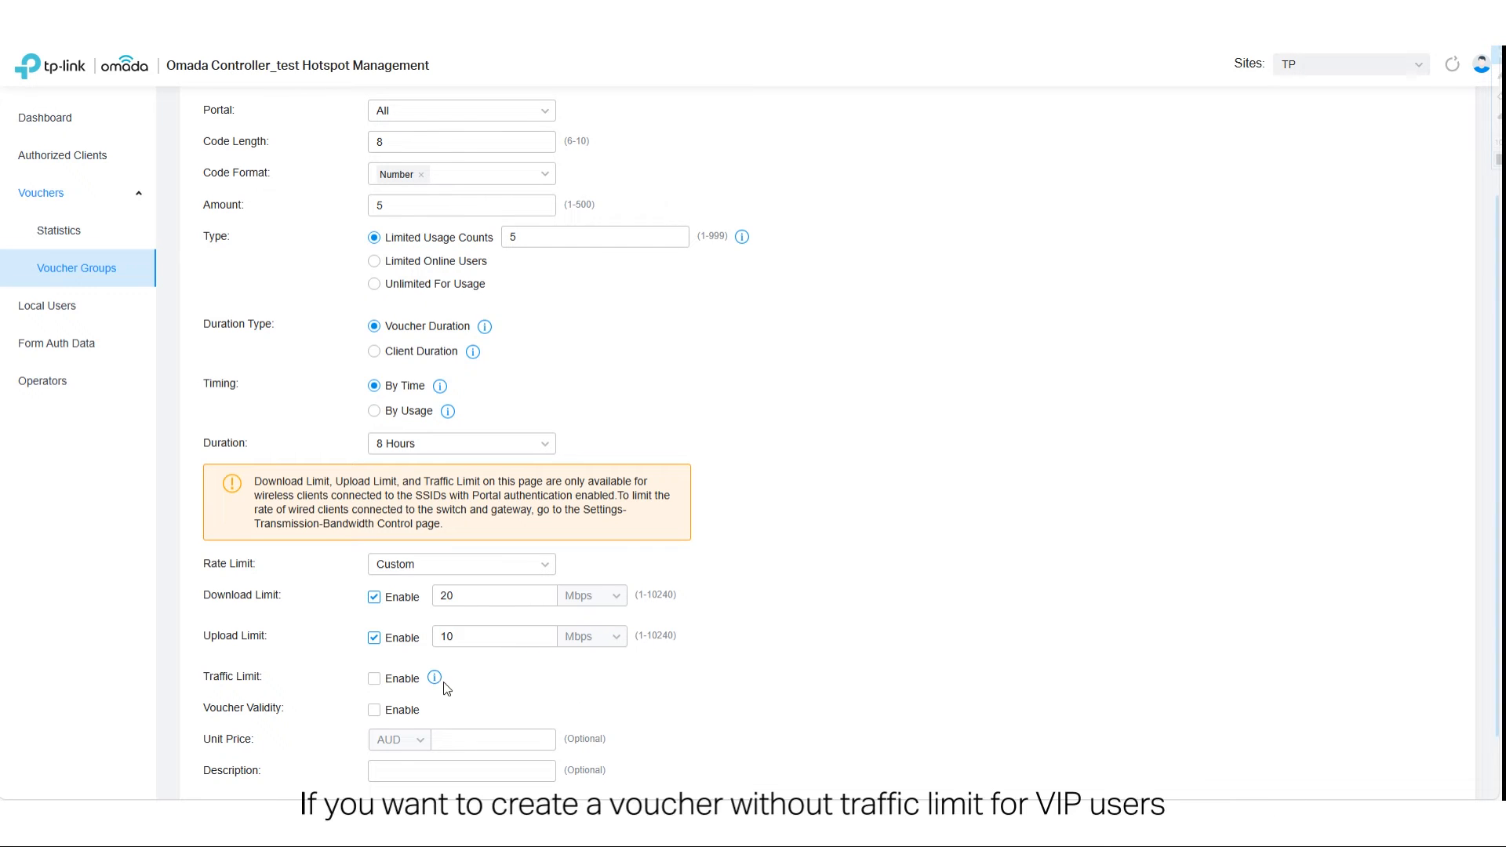
- Enable the vouchers' traffic limit and restrict every day's traffic to 20 GB
click(374, 679)
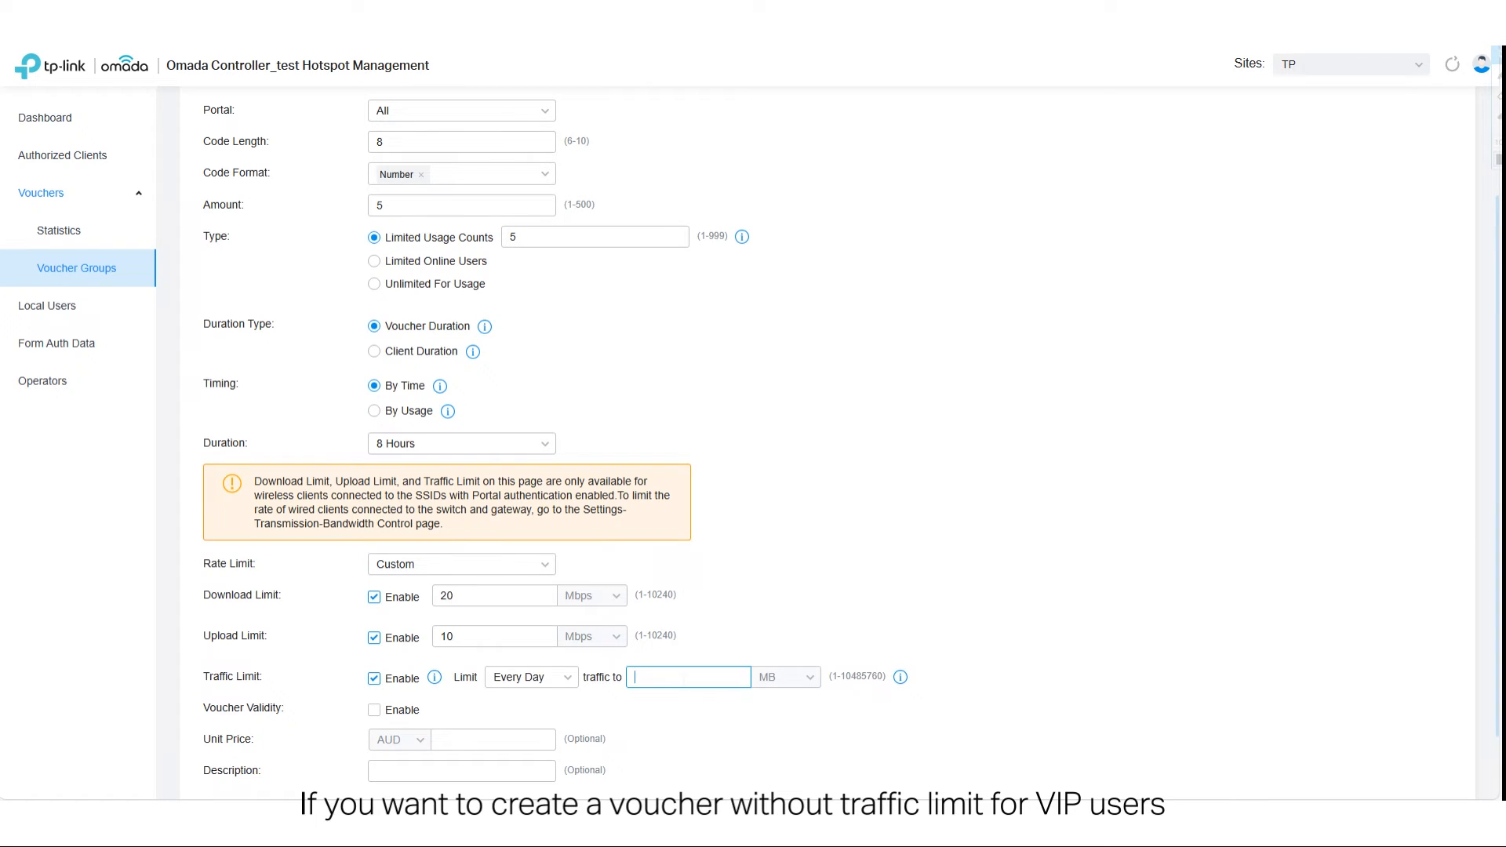
text(20)
click(799, 682)
click(772, 734)
- Enable voucher validity with the default effective and expiration dates, and save the vouchers group
scroll(726, 726, down, 1)
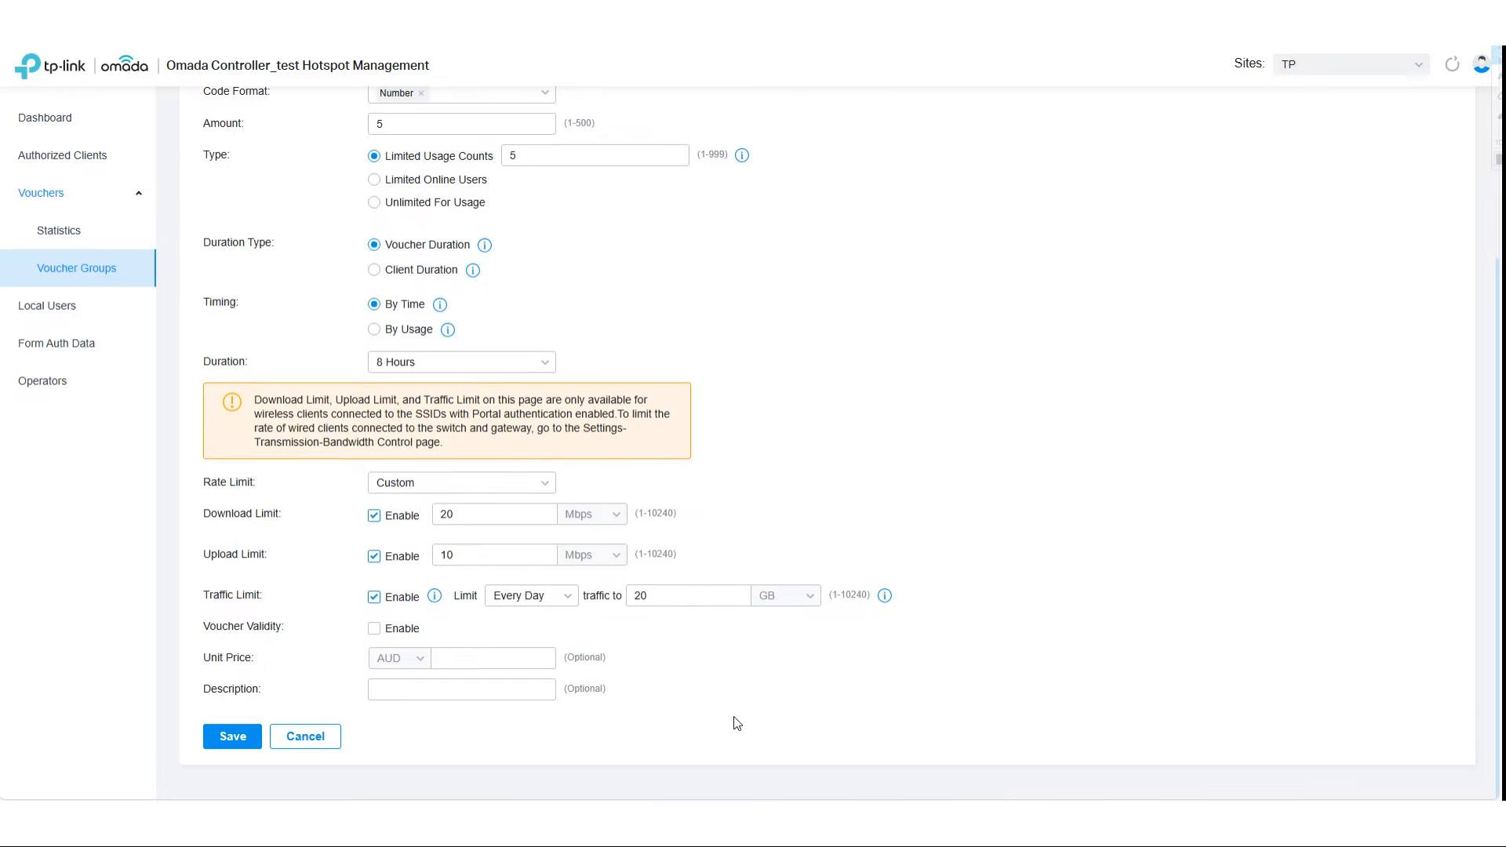
click(374, 628)
scroll(238, 730, down, 2)
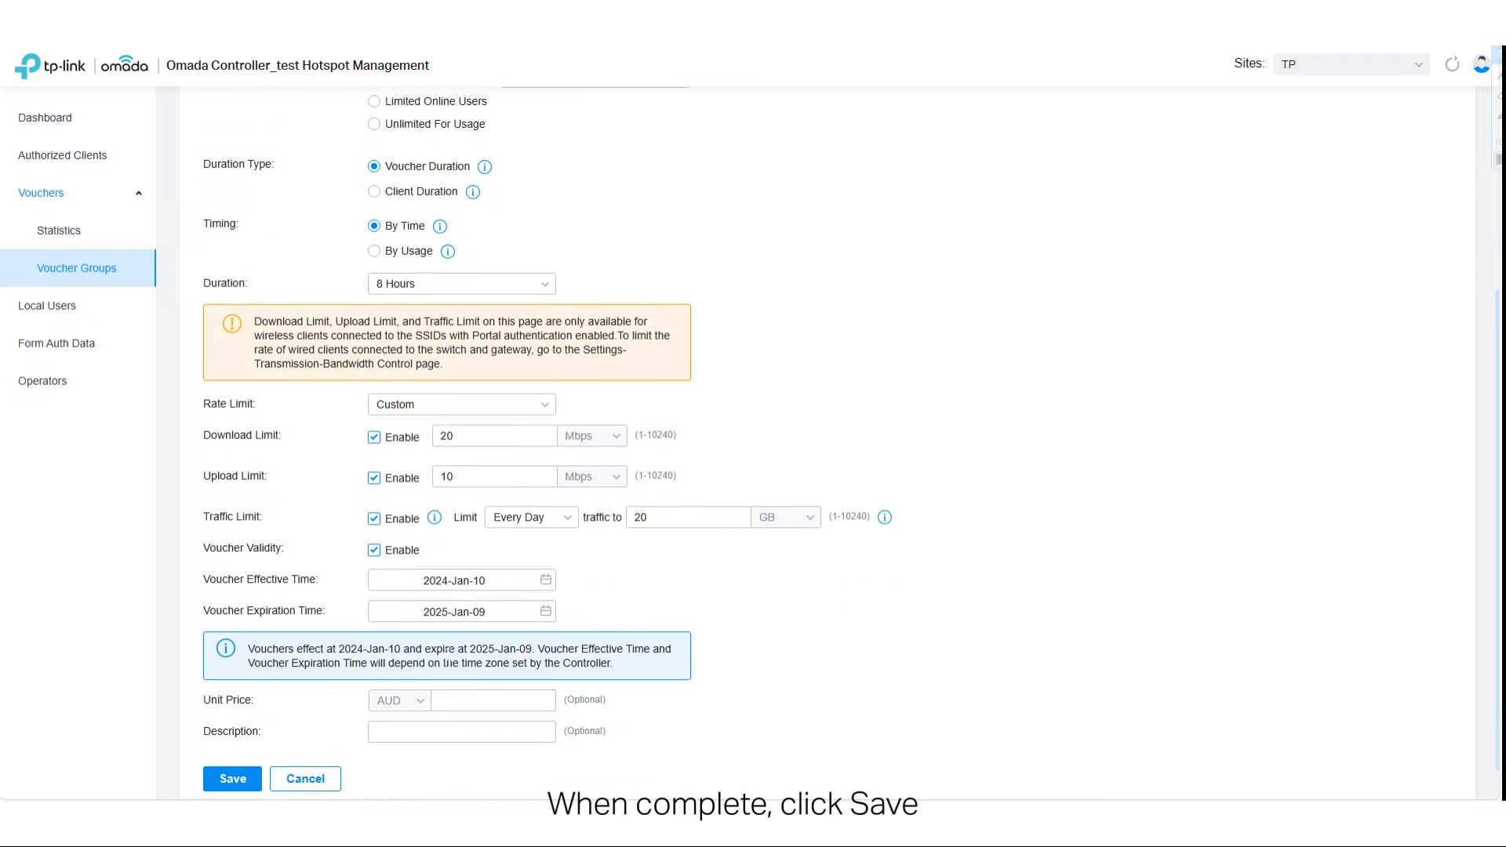
click(232, 737)
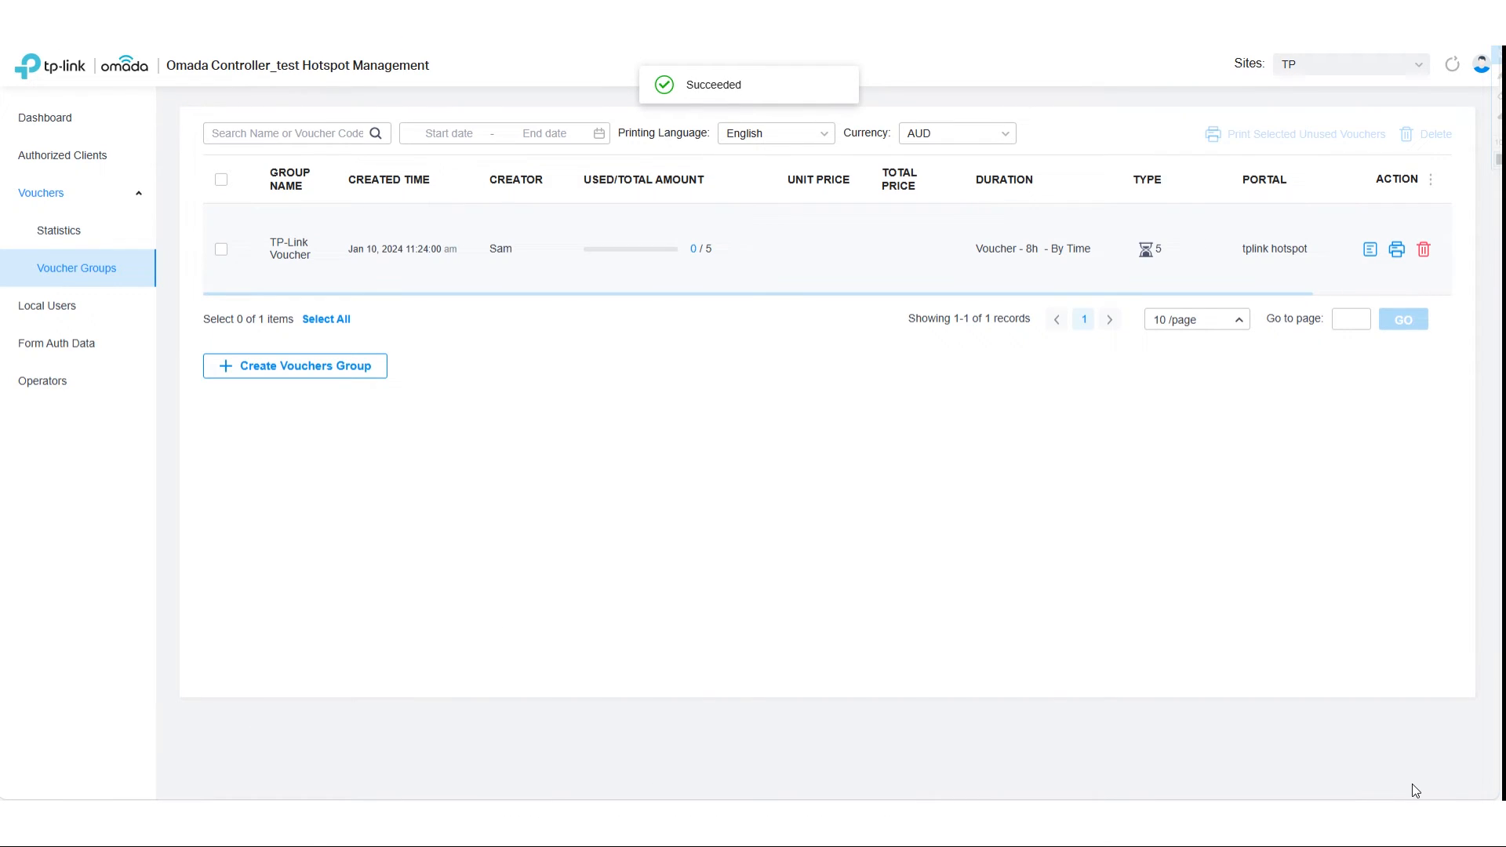
- View the details of the TP-Link Voucher group, return to the group list and start printing the group's vouchers
click(1369, 249)
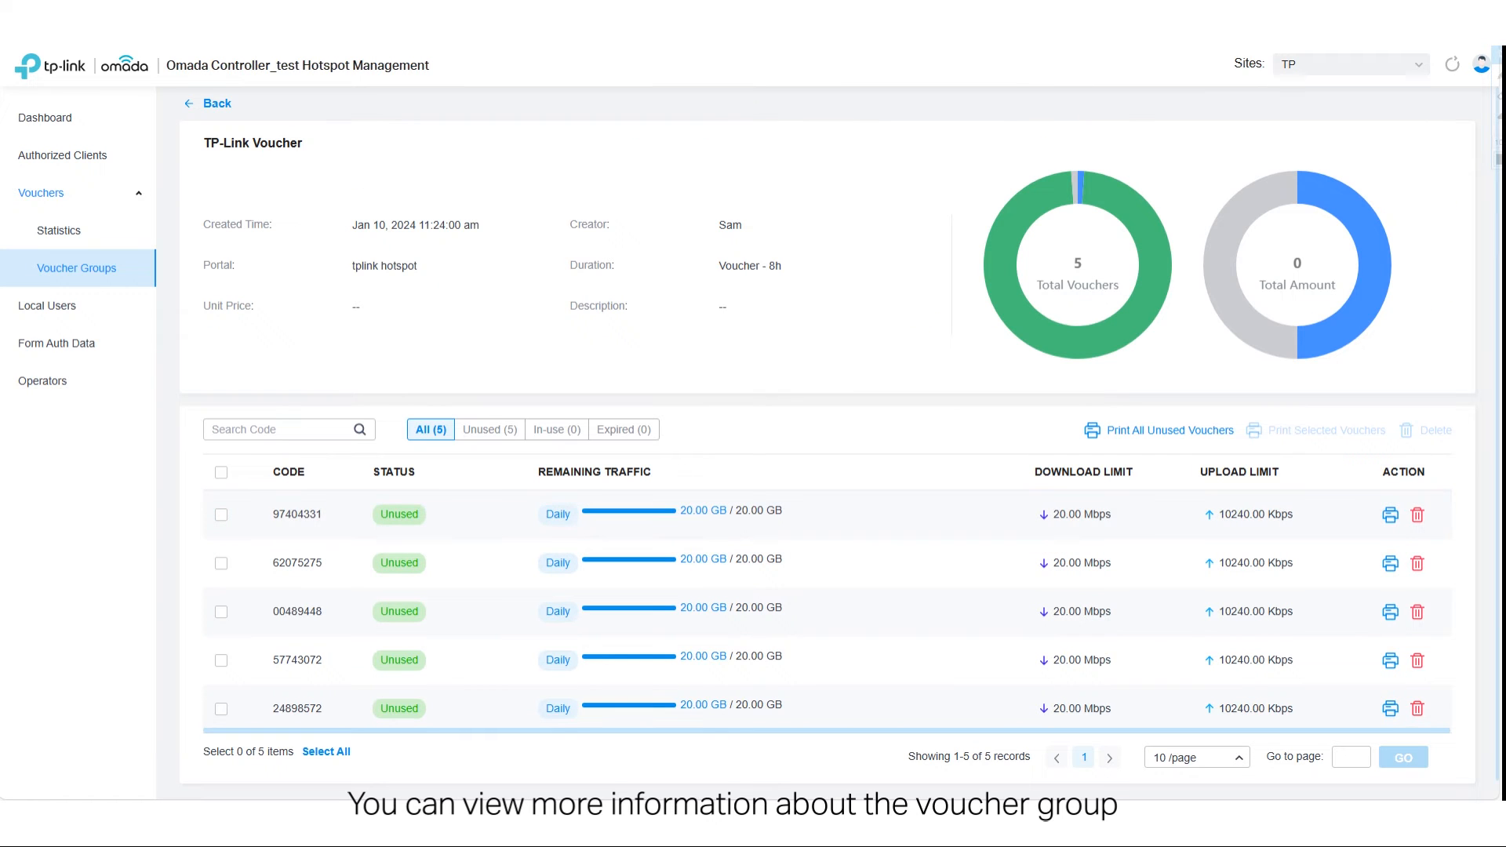
click(194, 105)
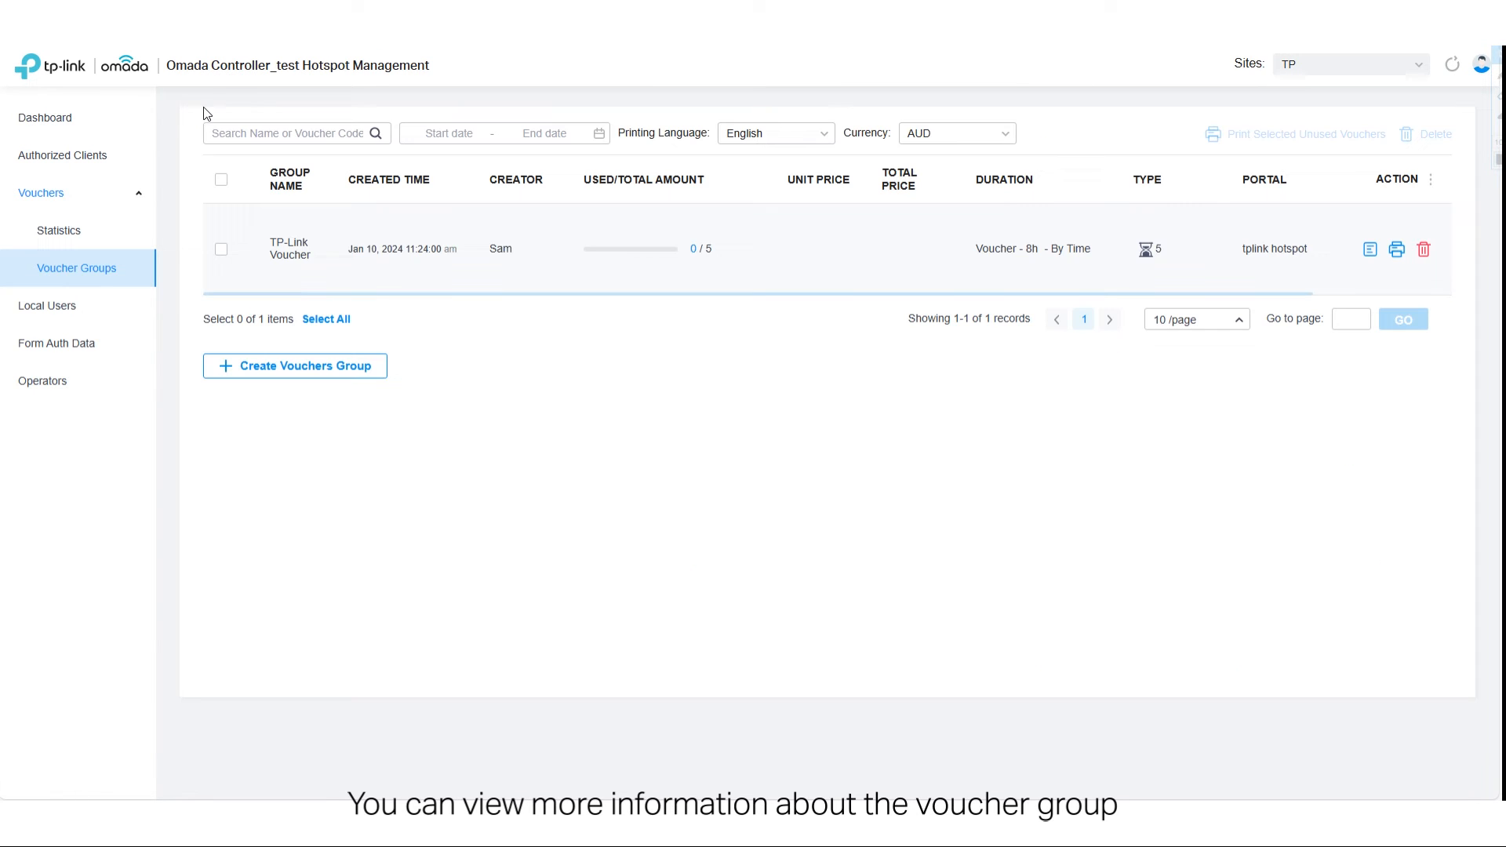
click(1396, 248)
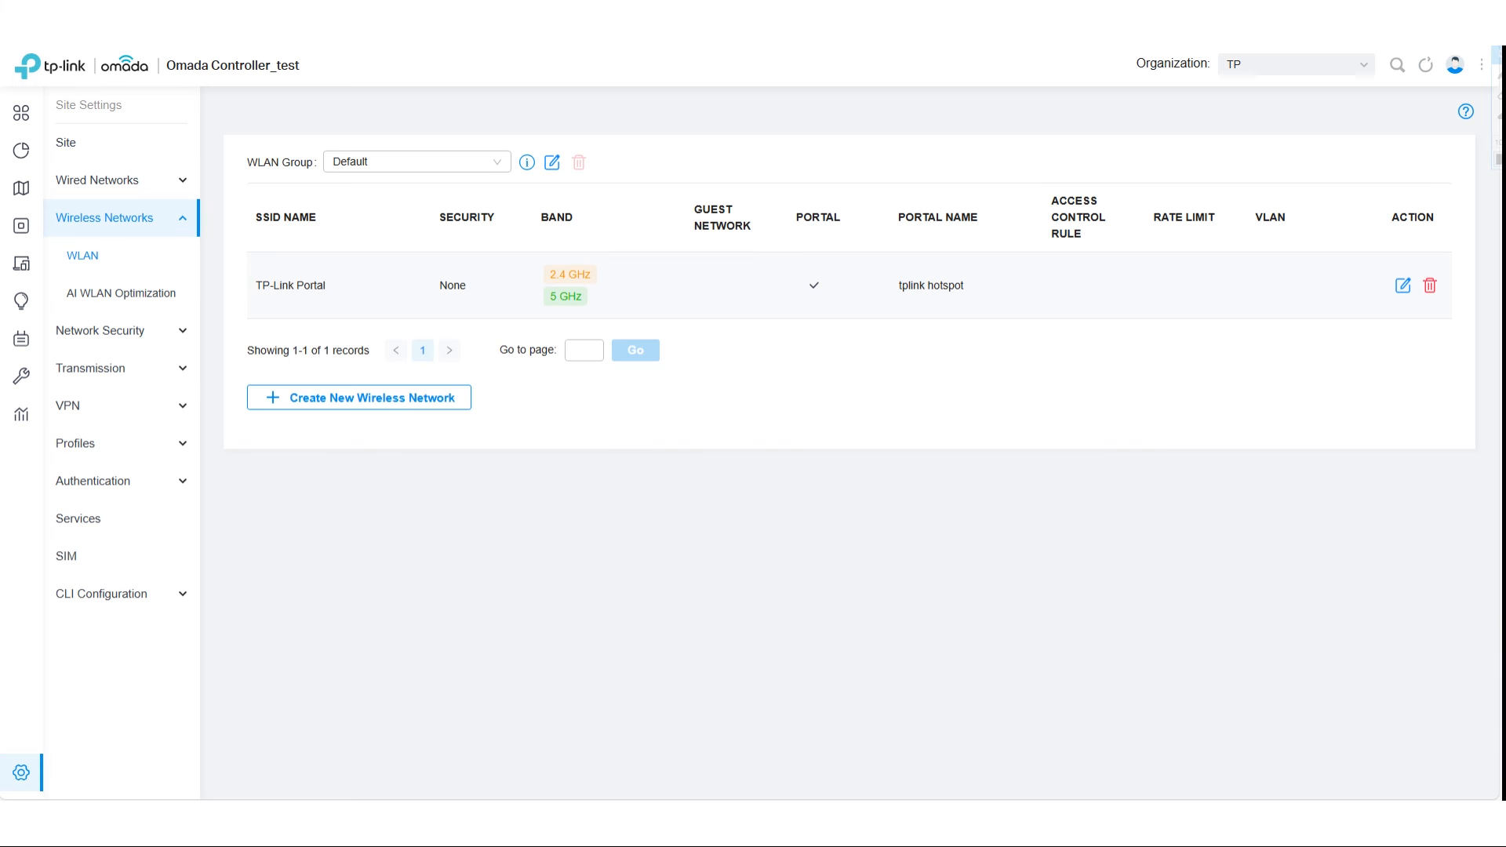
- Open the access control settings of the site's authentication portal and enable Pre-Authentication Access
click(78, 771)
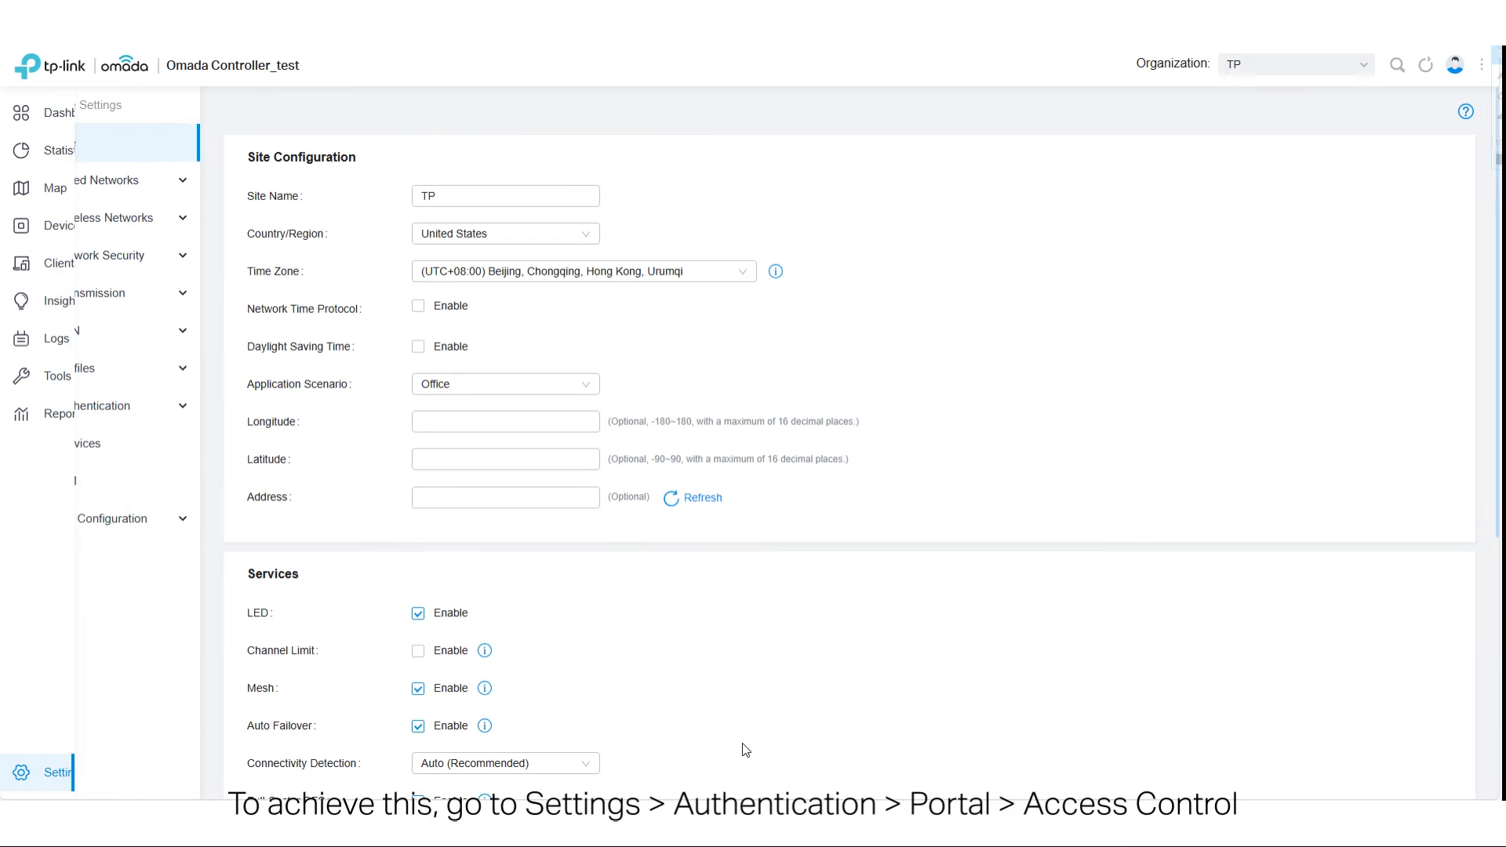
click(93, 406)
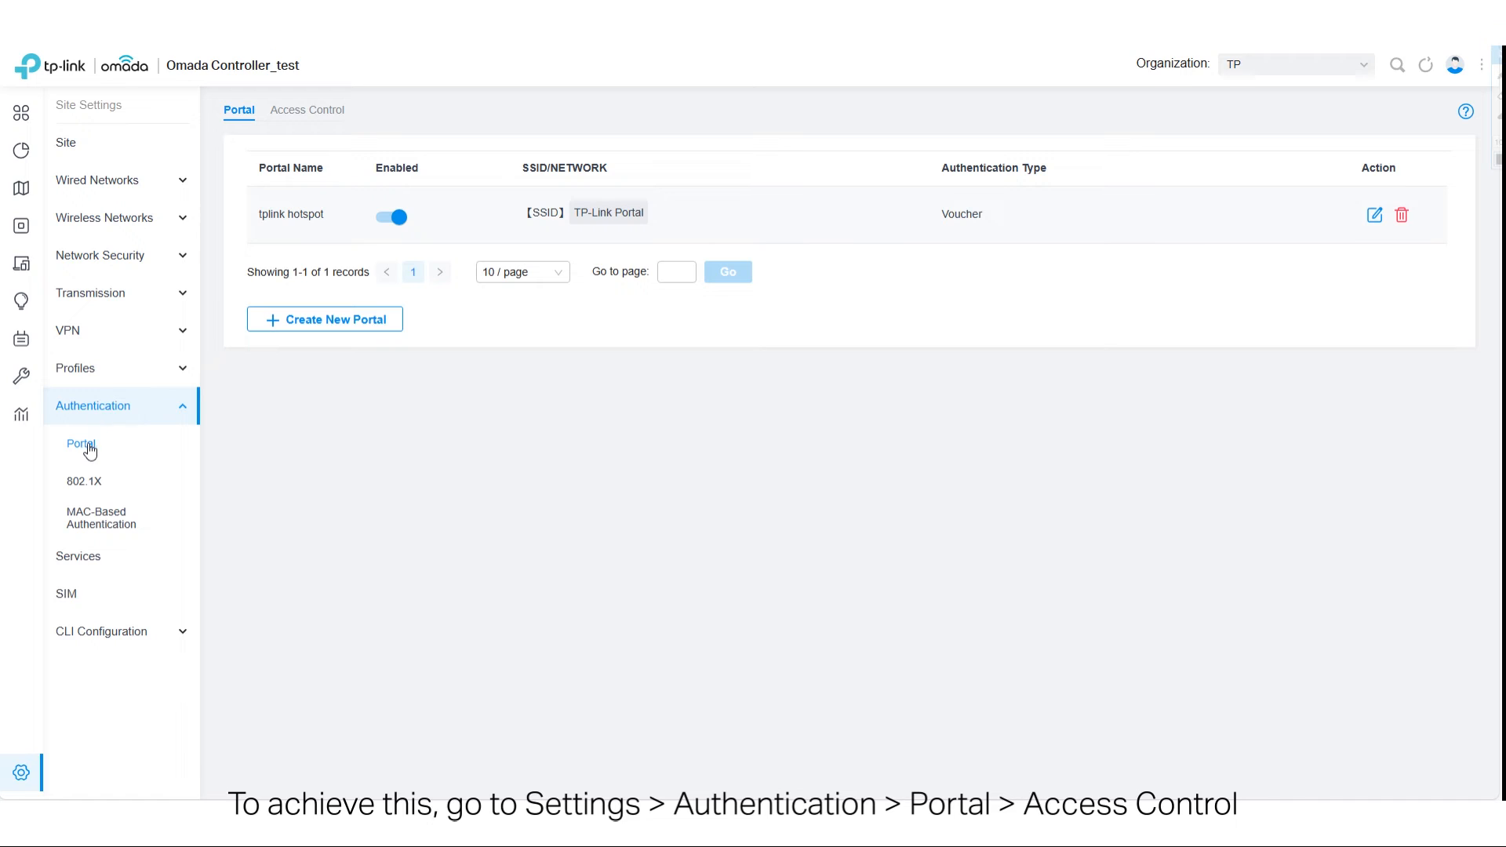
click(294, 114)
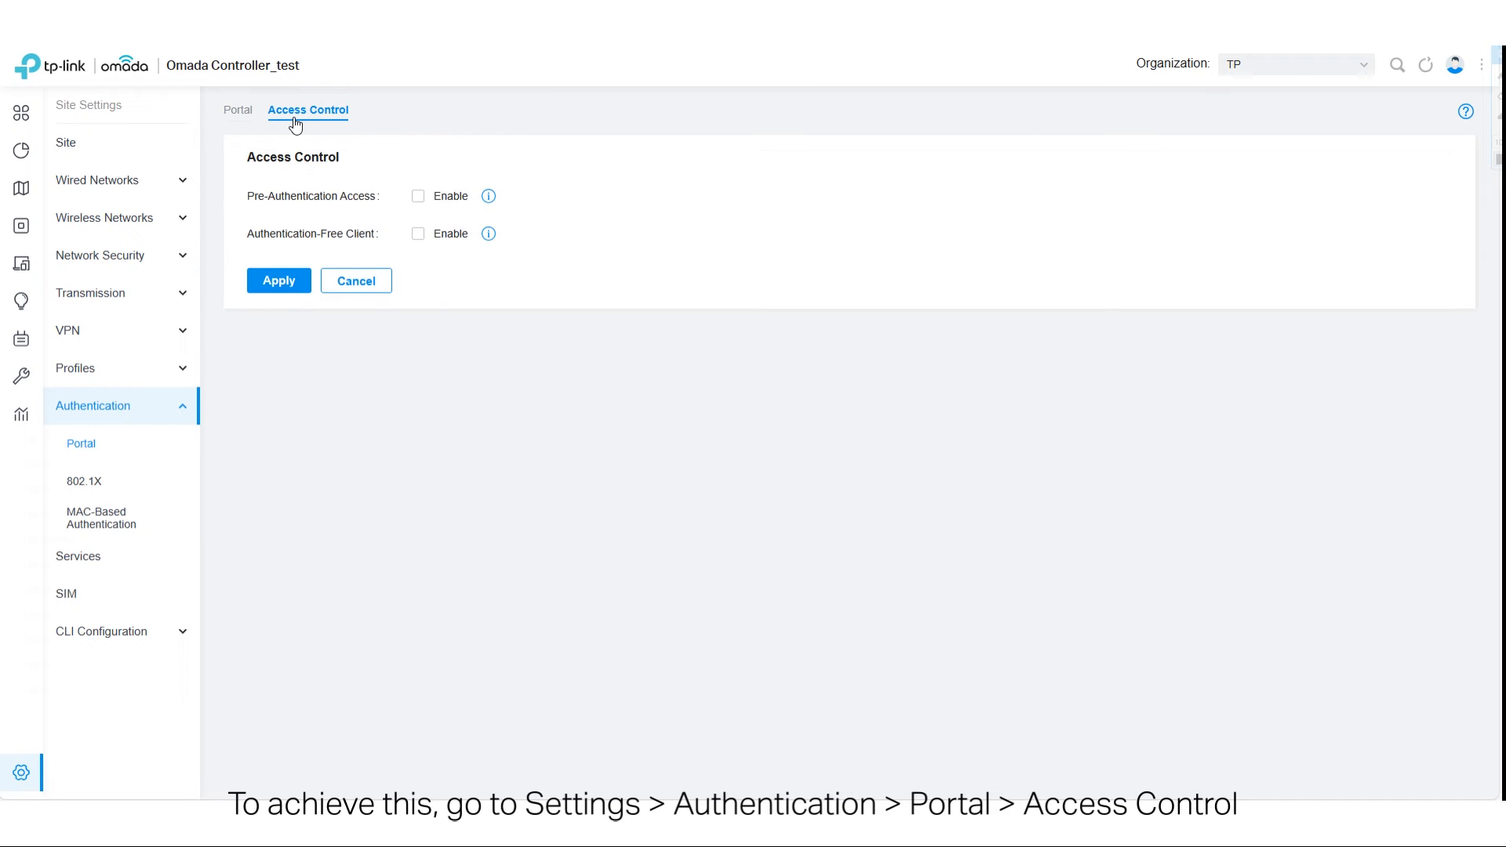
click(427, 196)
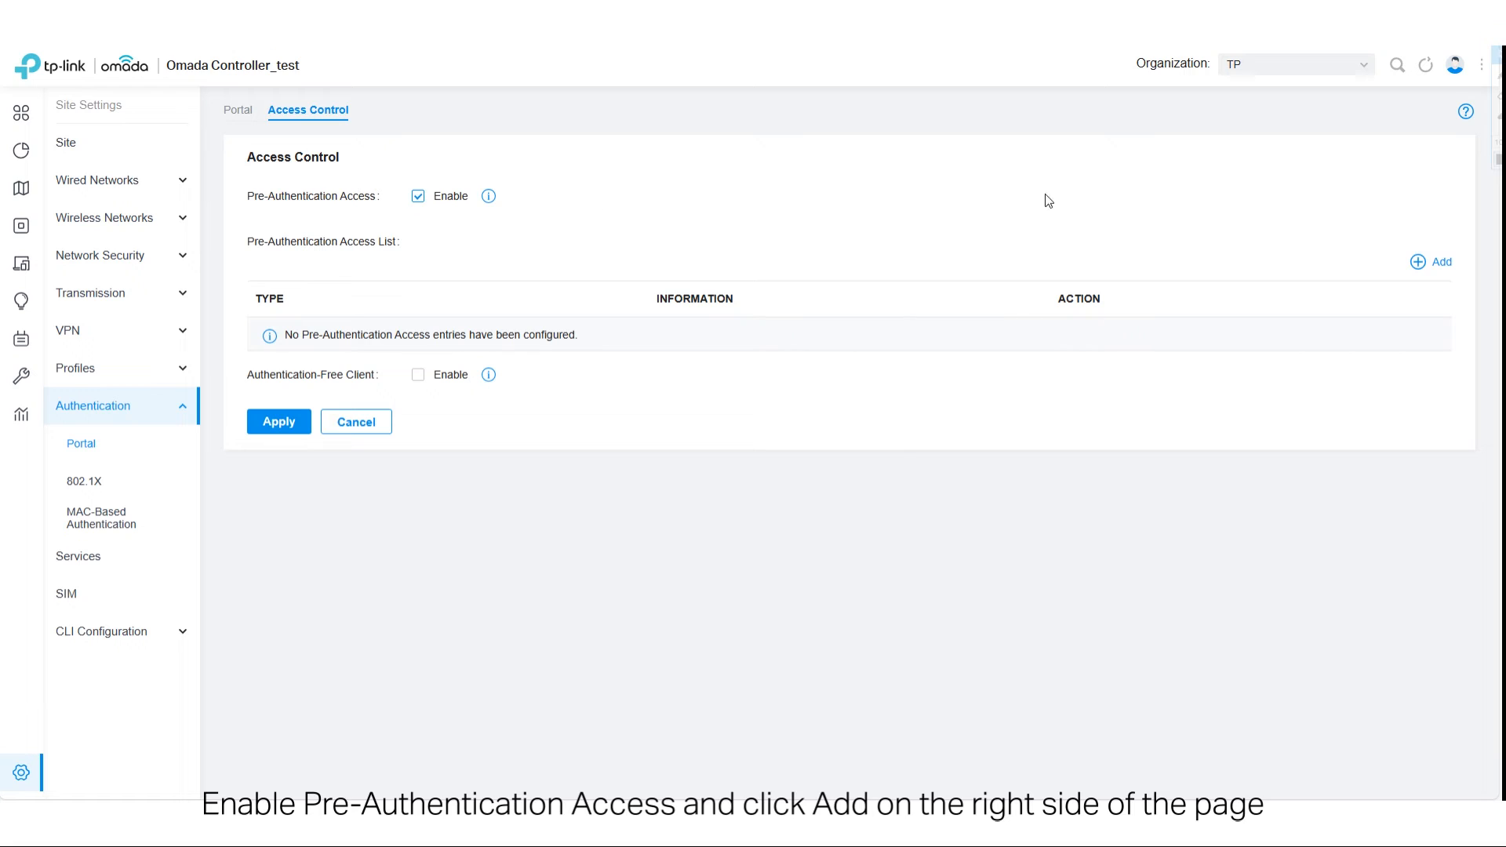
click(1416, 262)
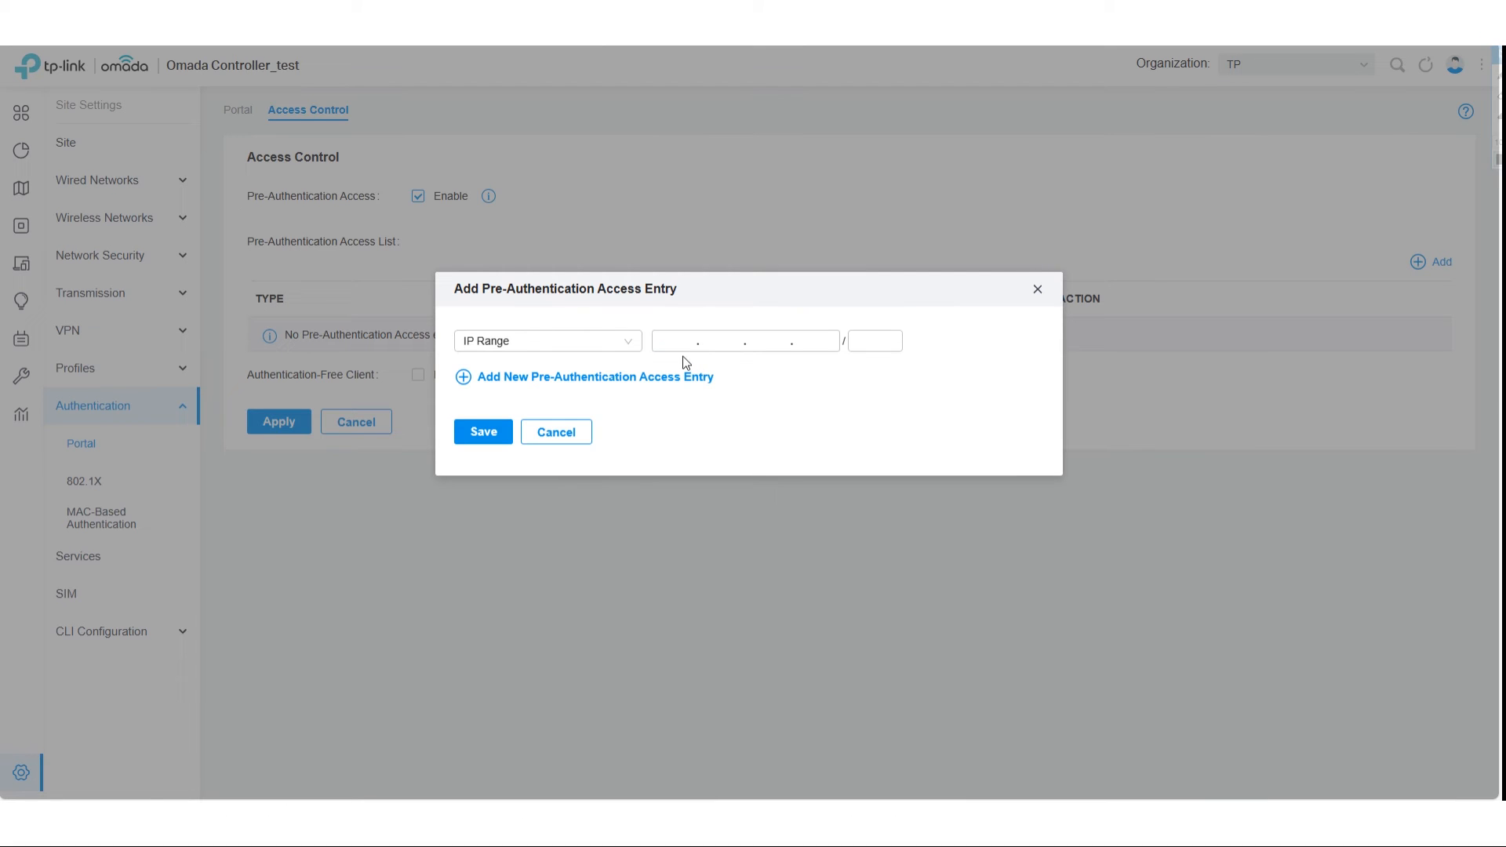
click(627, 340)
click(488, 397)
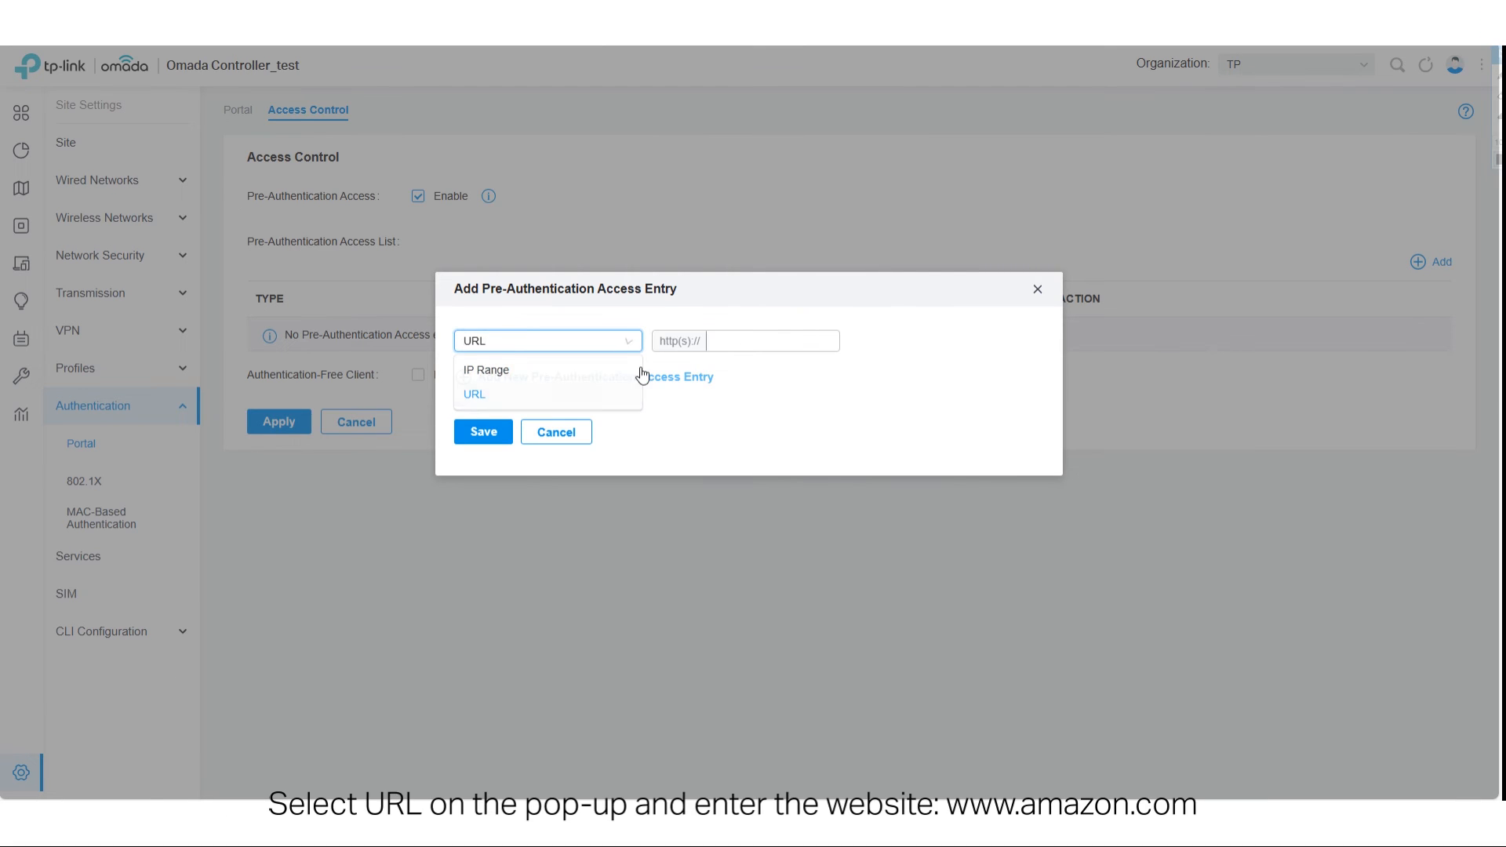
click(720, 342)
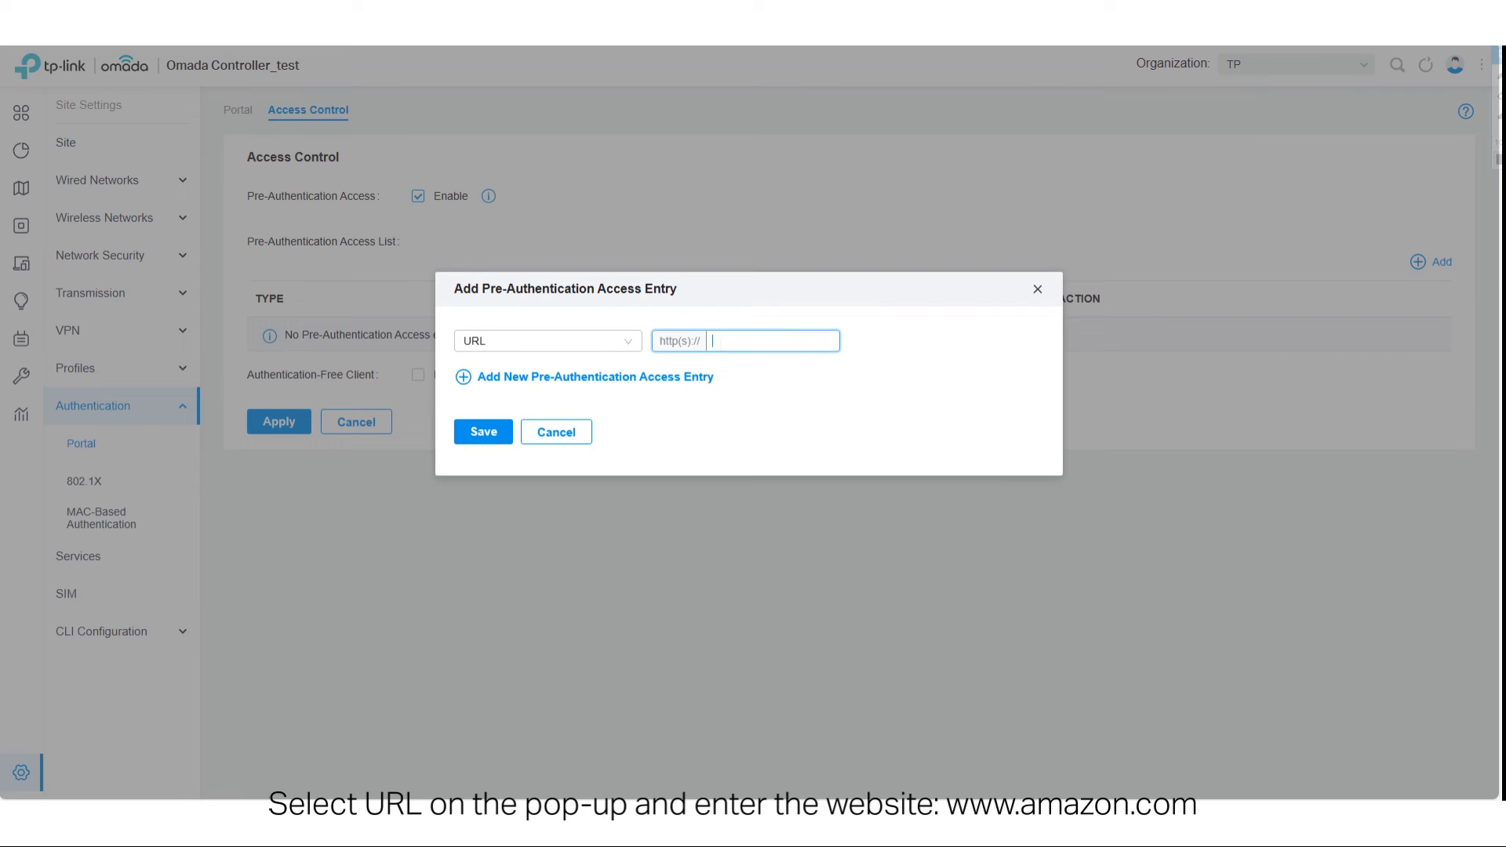
text(www.amazon.com)
click(484, 433)
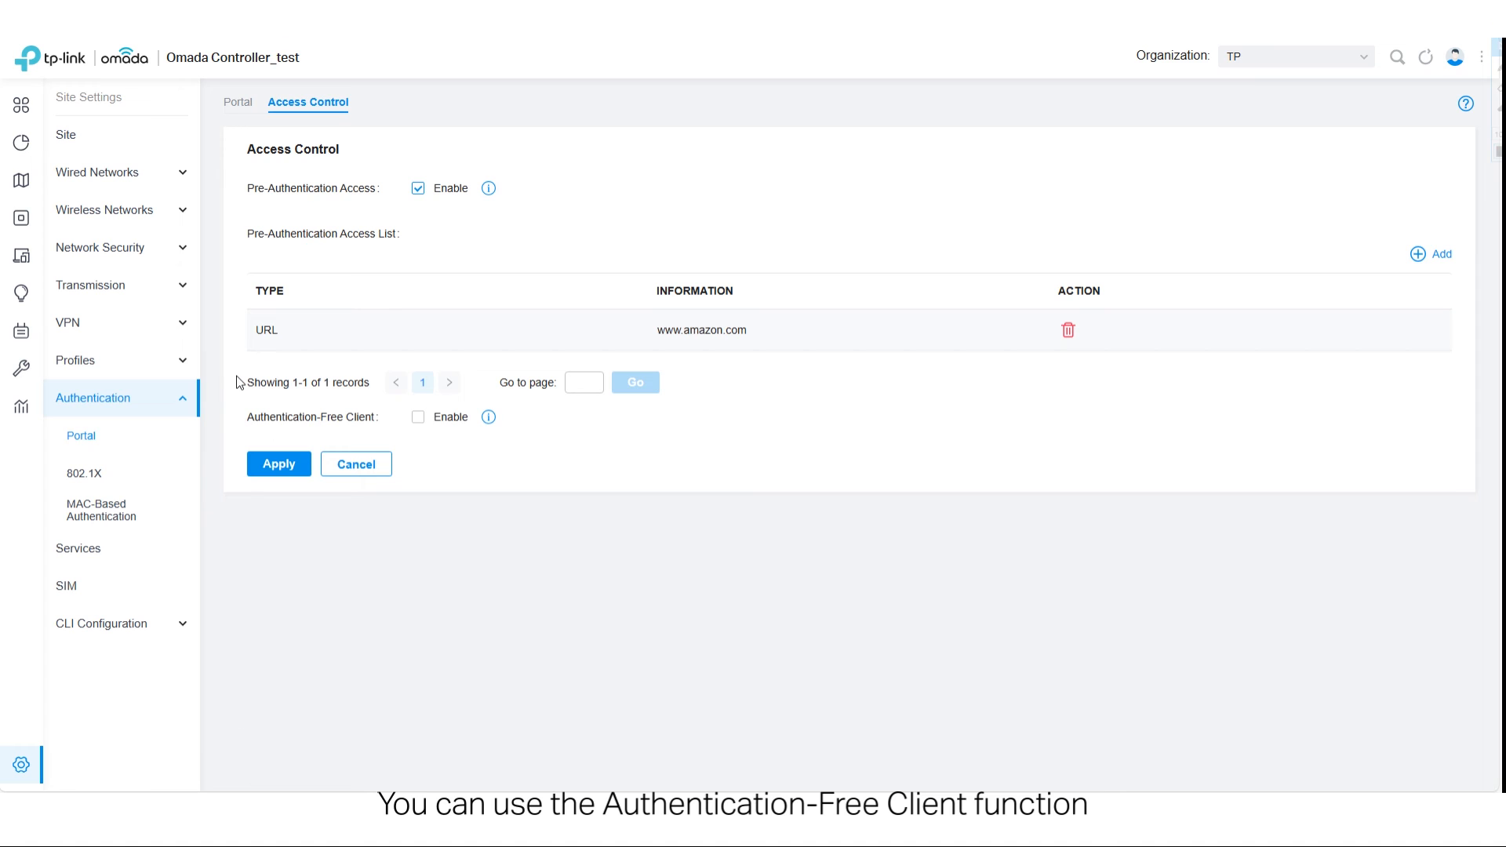
- Reopen the portal's access control settings from the site settings and enable Authentication-Free Client
click(20, 779)
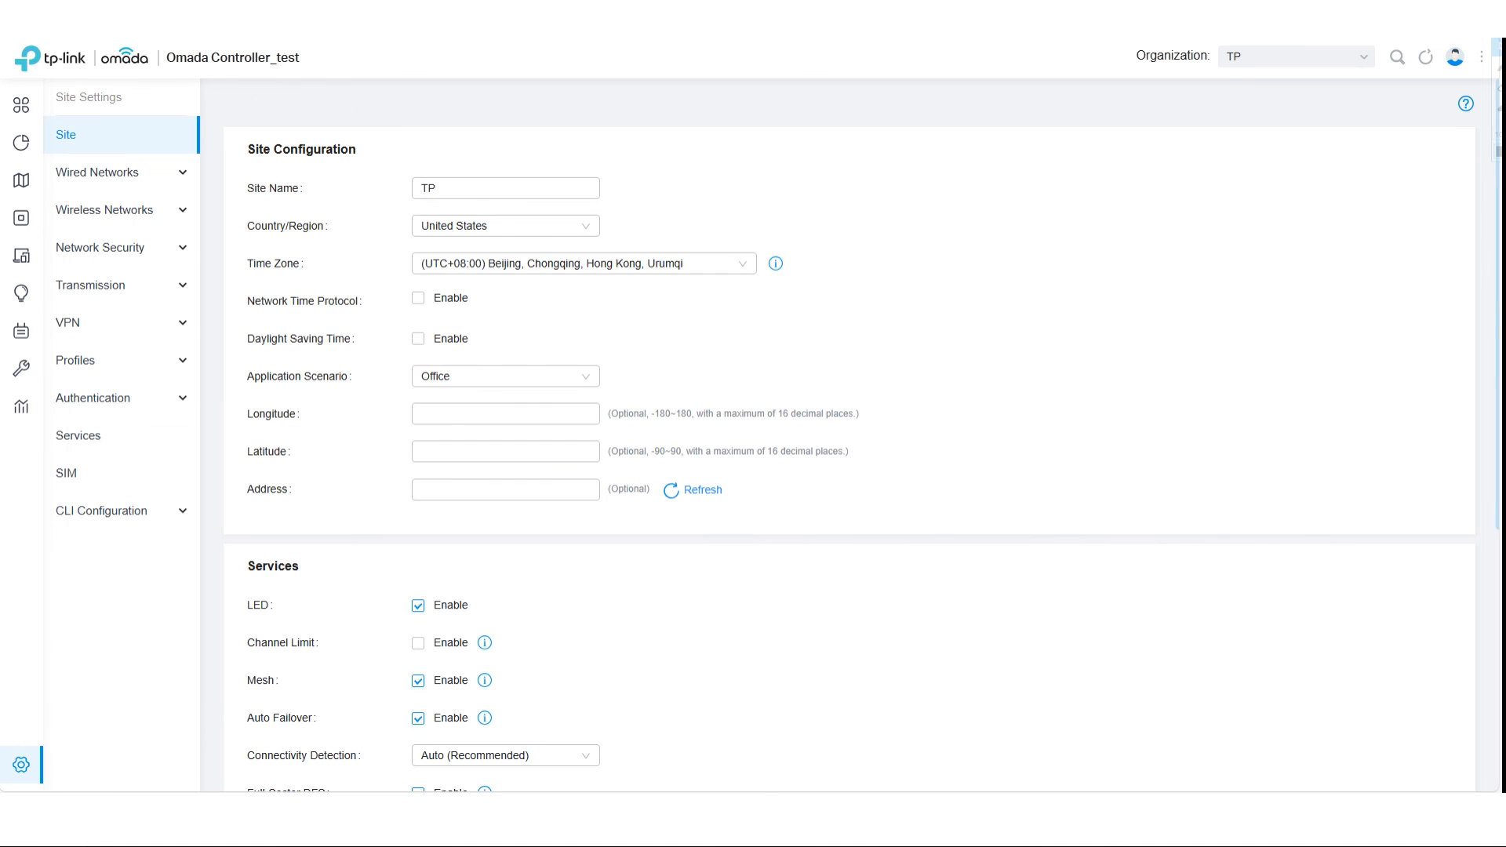
click(88, 409)
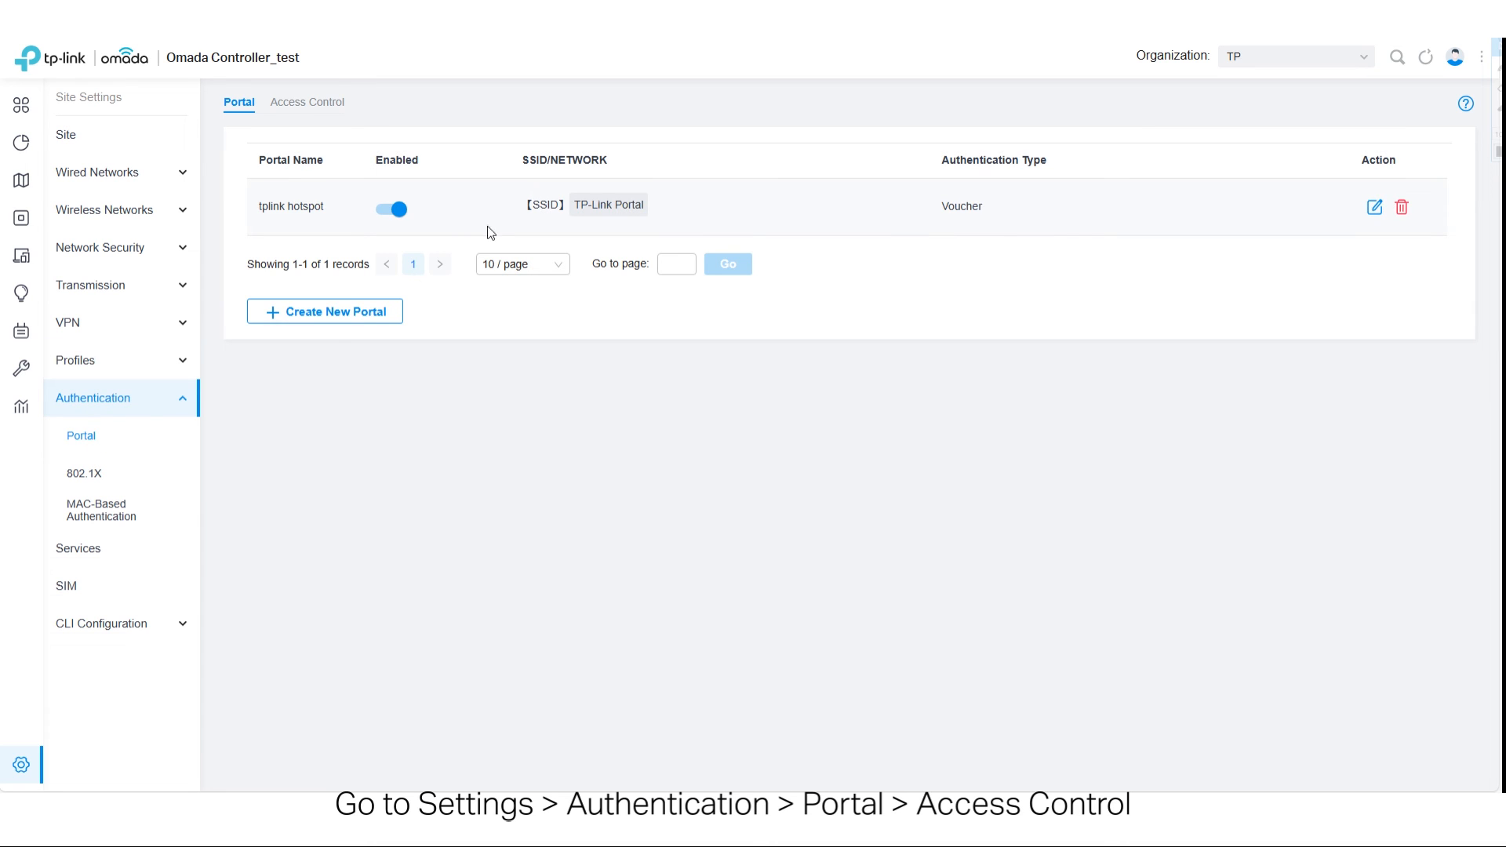
click(317, 113)
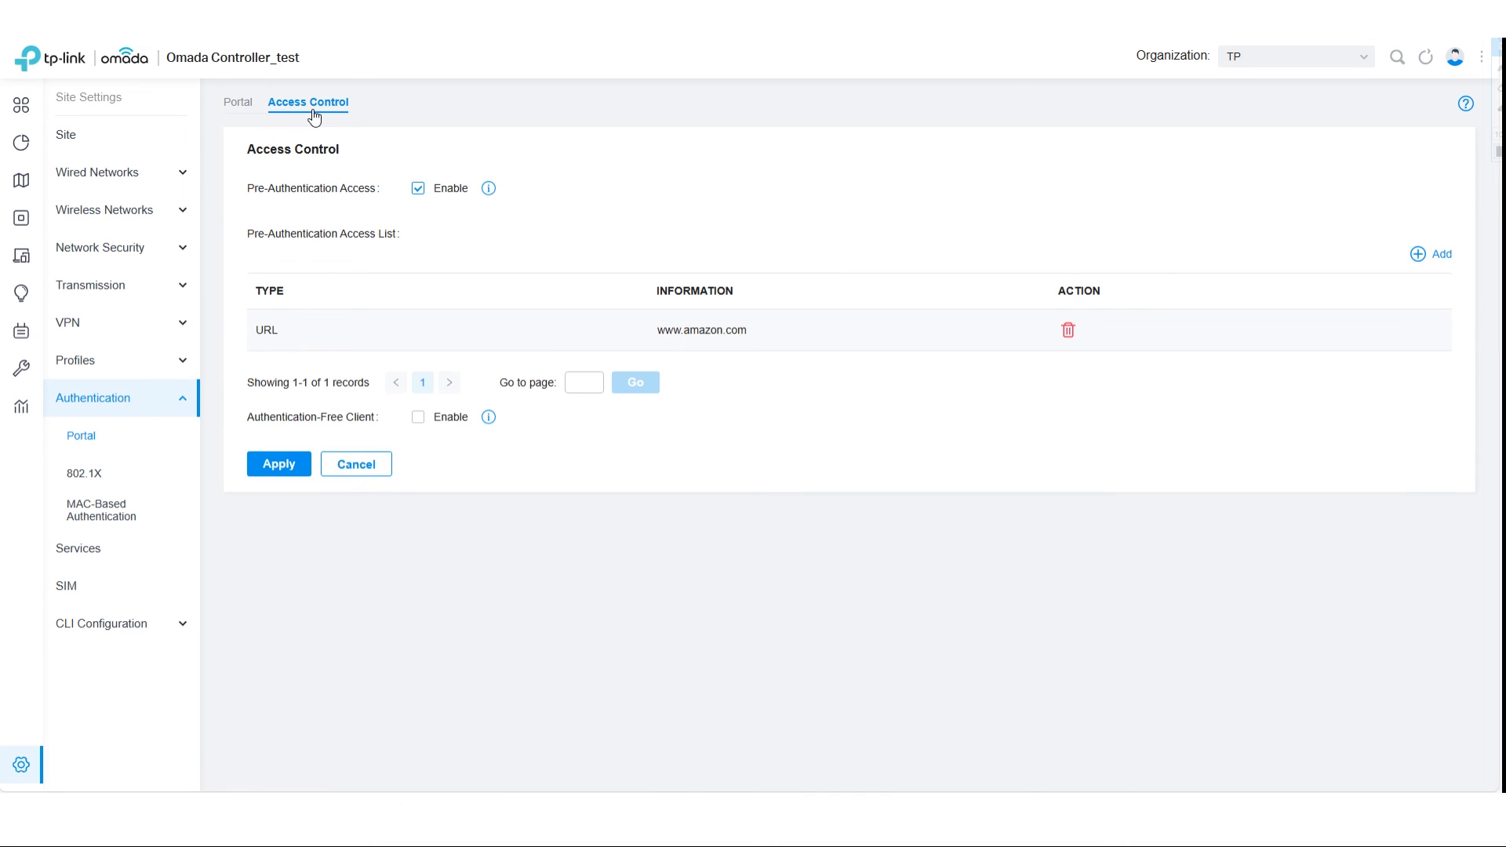
click(420, 420)
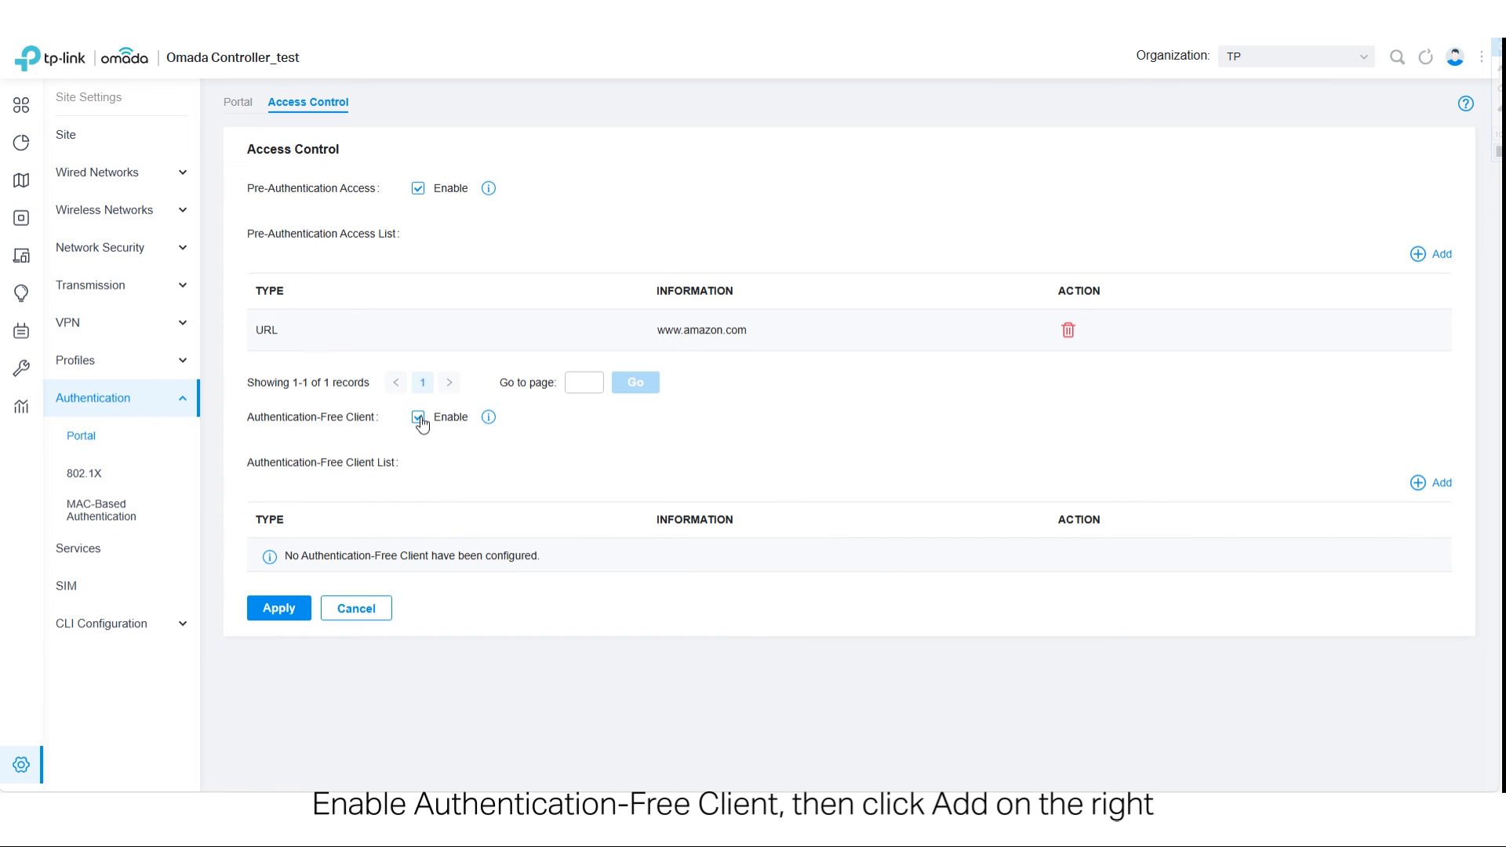
- Add an authentication-free client of type MAC Address, enter the device's MAC address, save the entry and apply the access control settings
click(1418, 483)
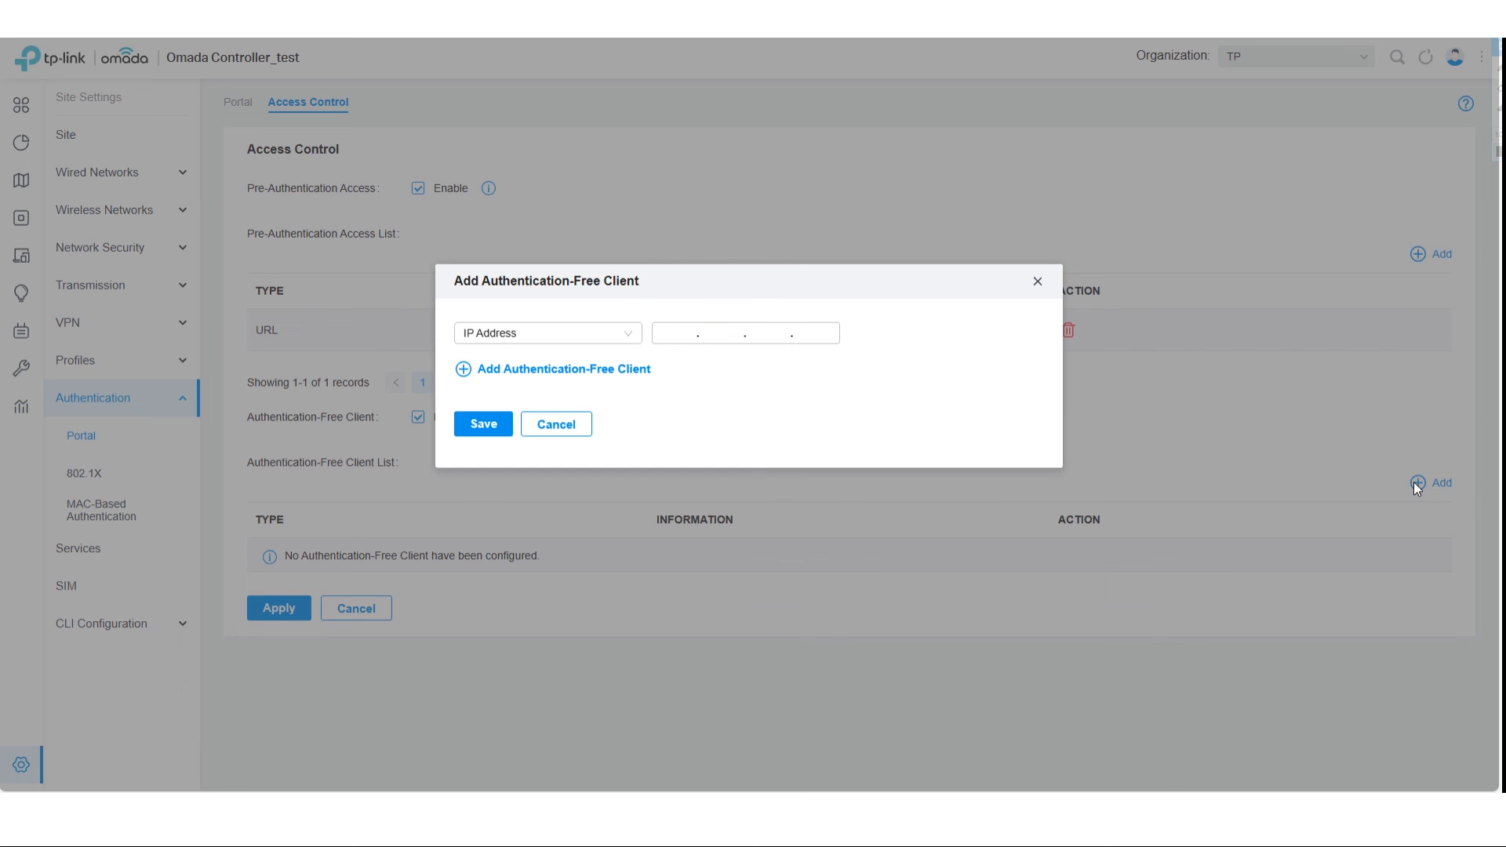
click(623, 337)
click(509, 391)
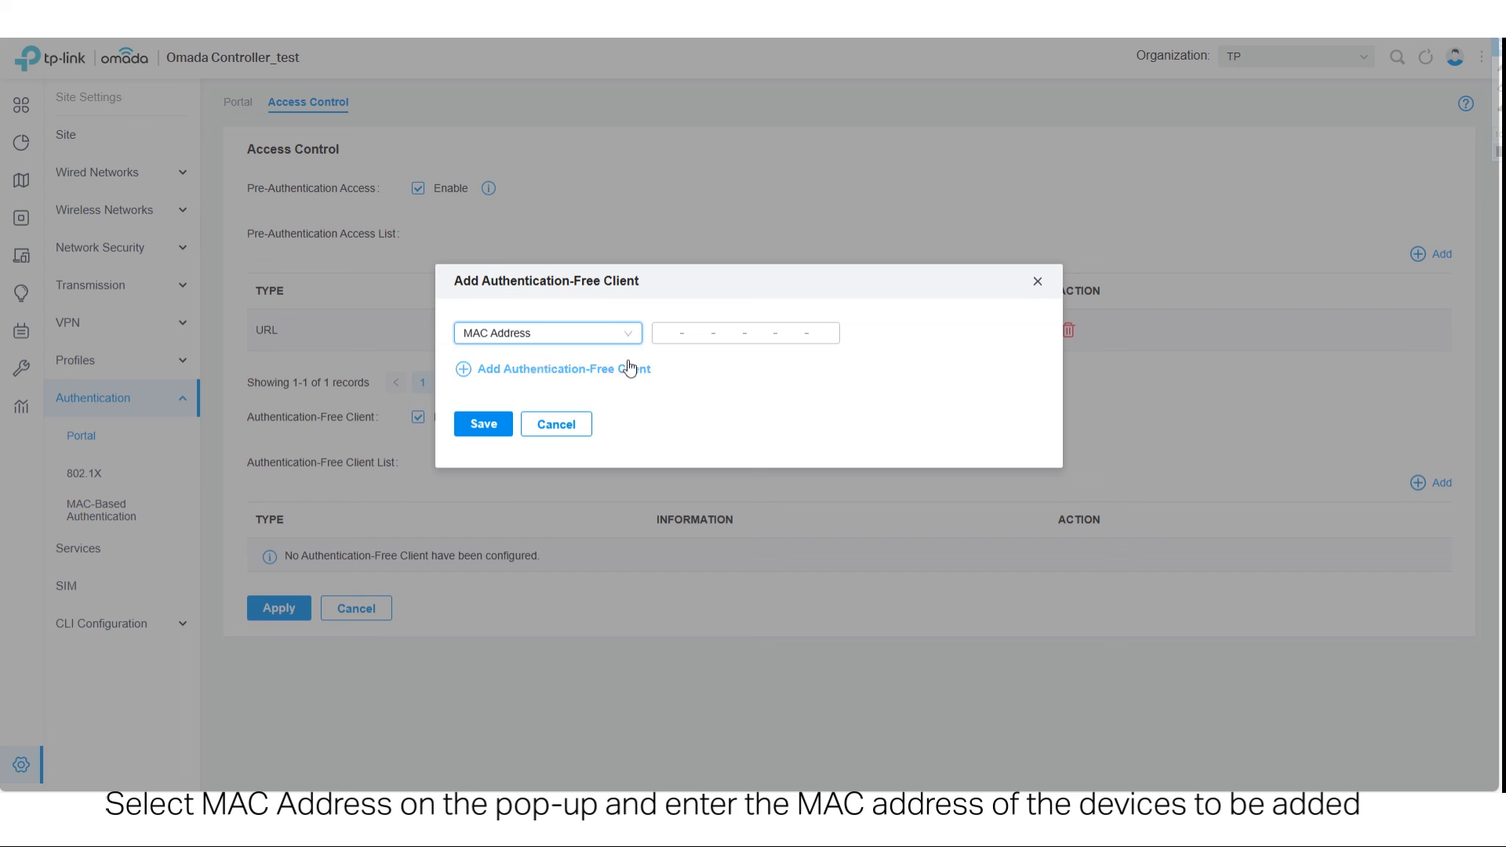
click(745, 333)
text(B)
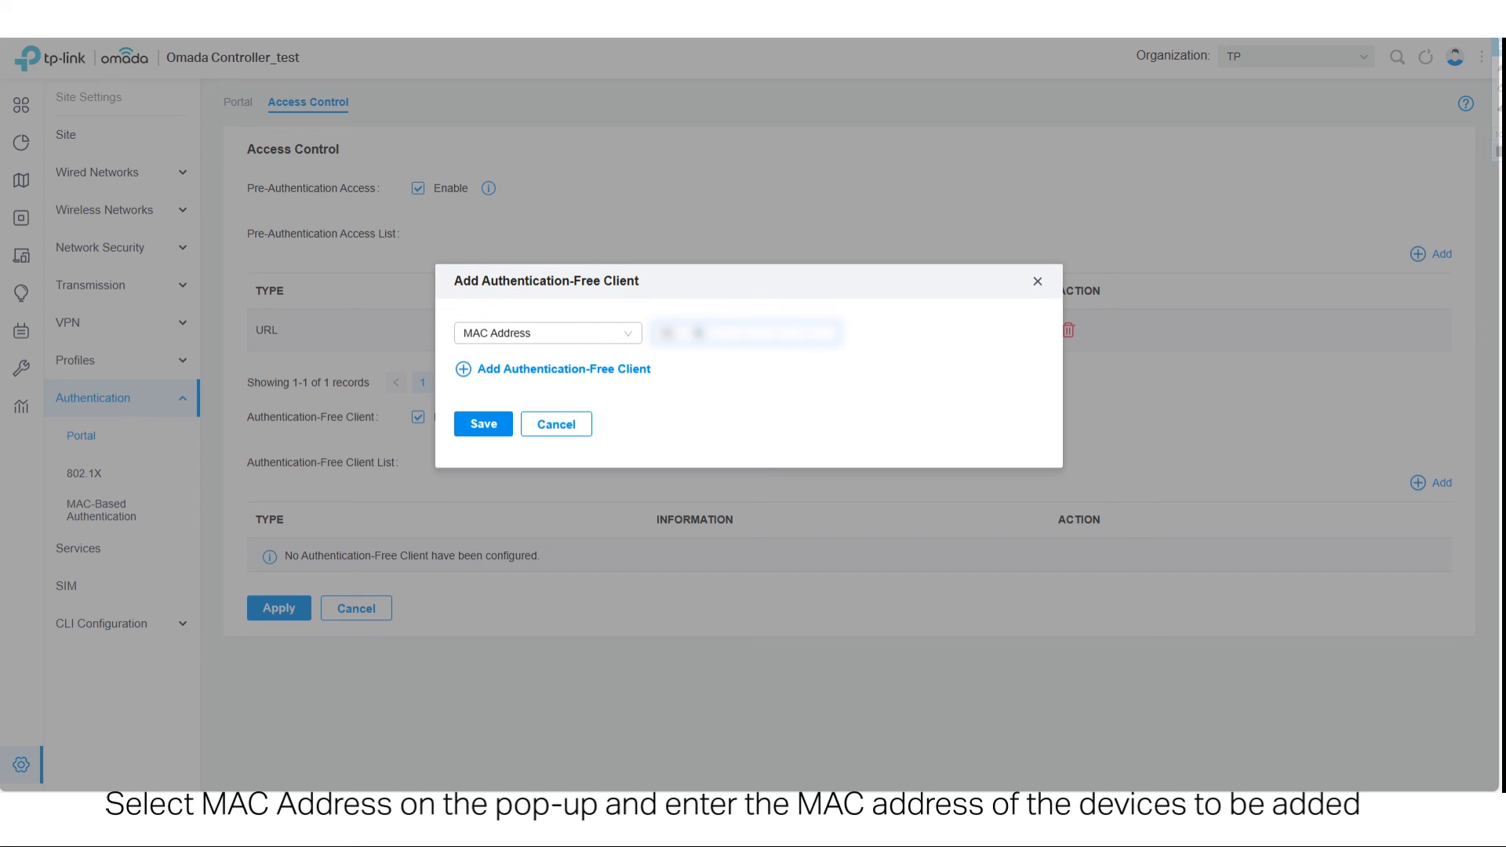
text(1a2b3c)
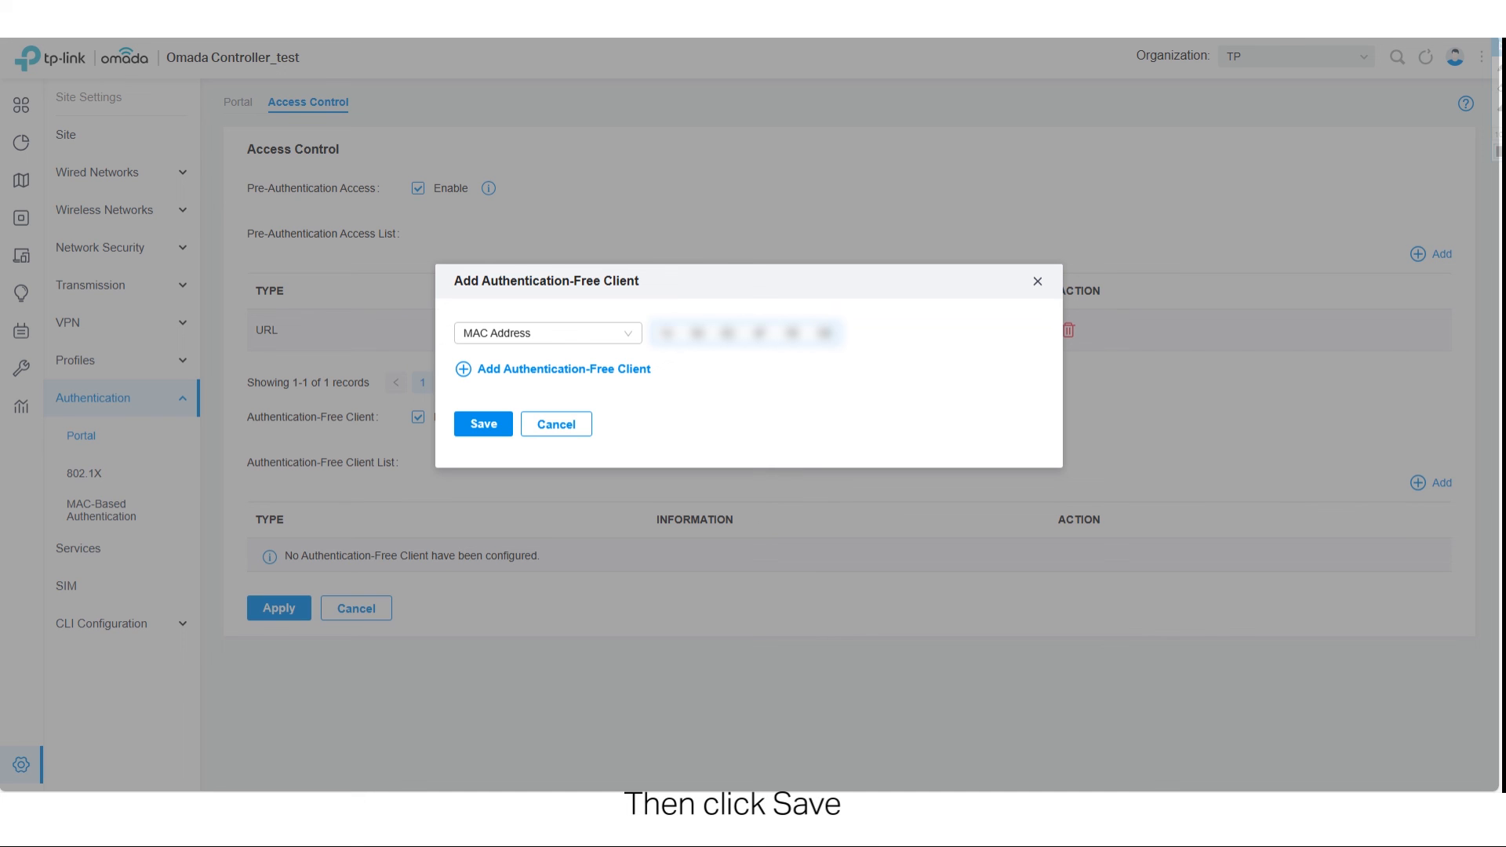
click(481, 424)
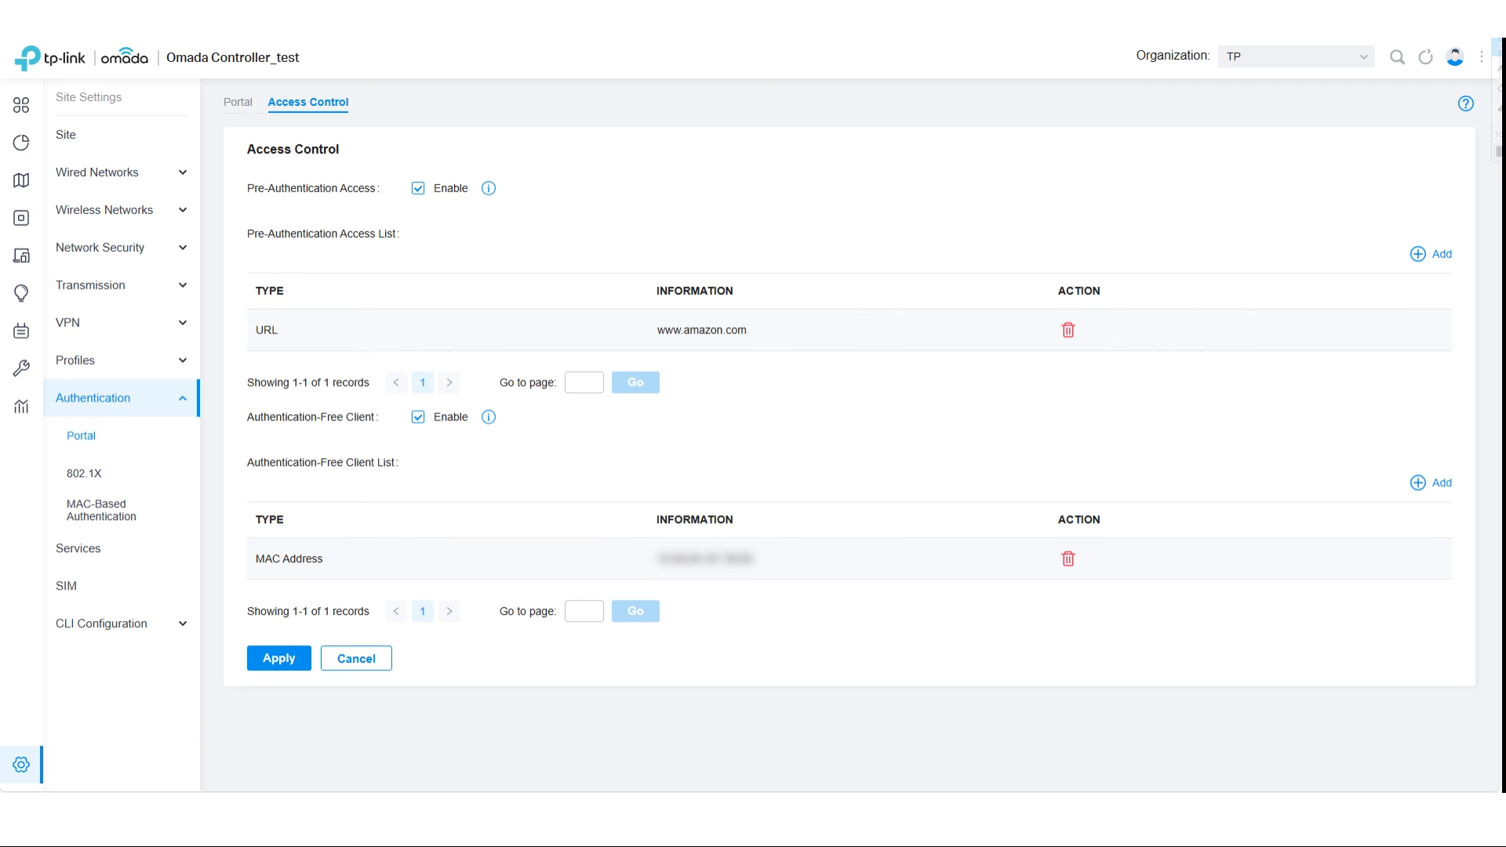
click(277, 659)
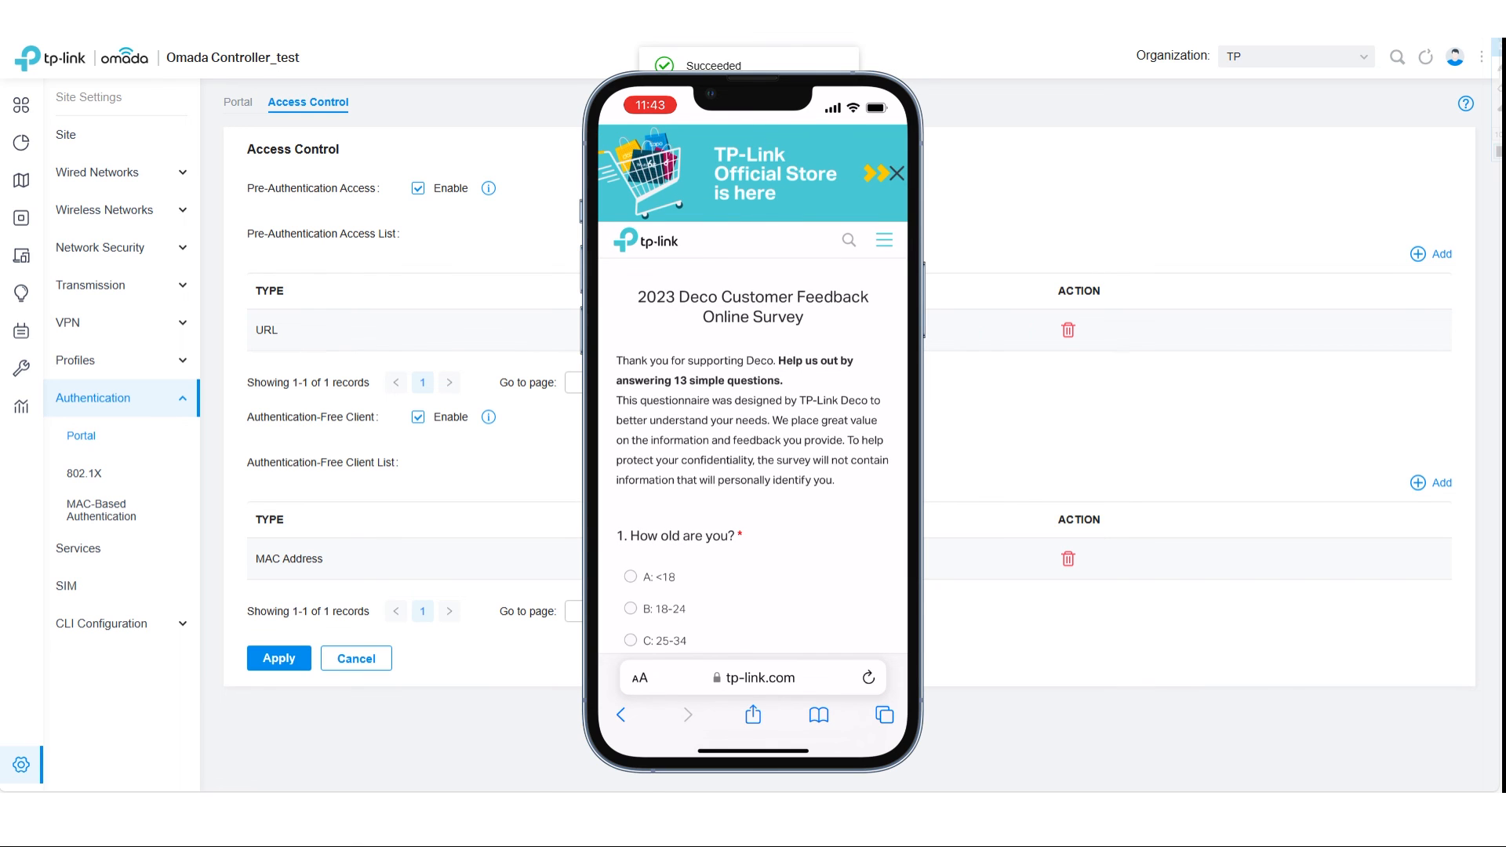
- Open the client list and filter it to wireless clients to check the device's status
click(22, 256)
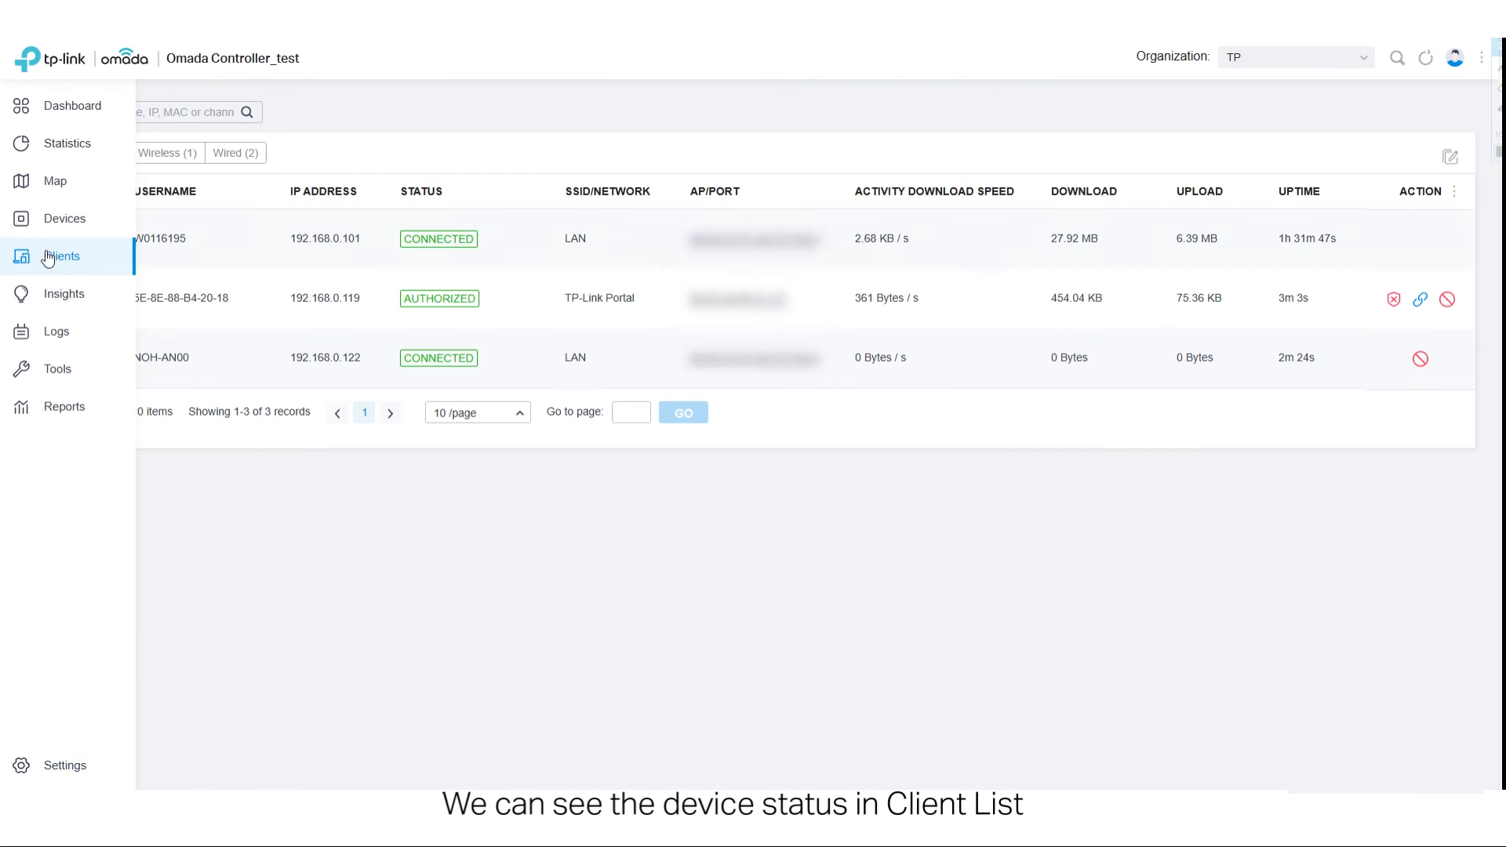
click(182, 156)
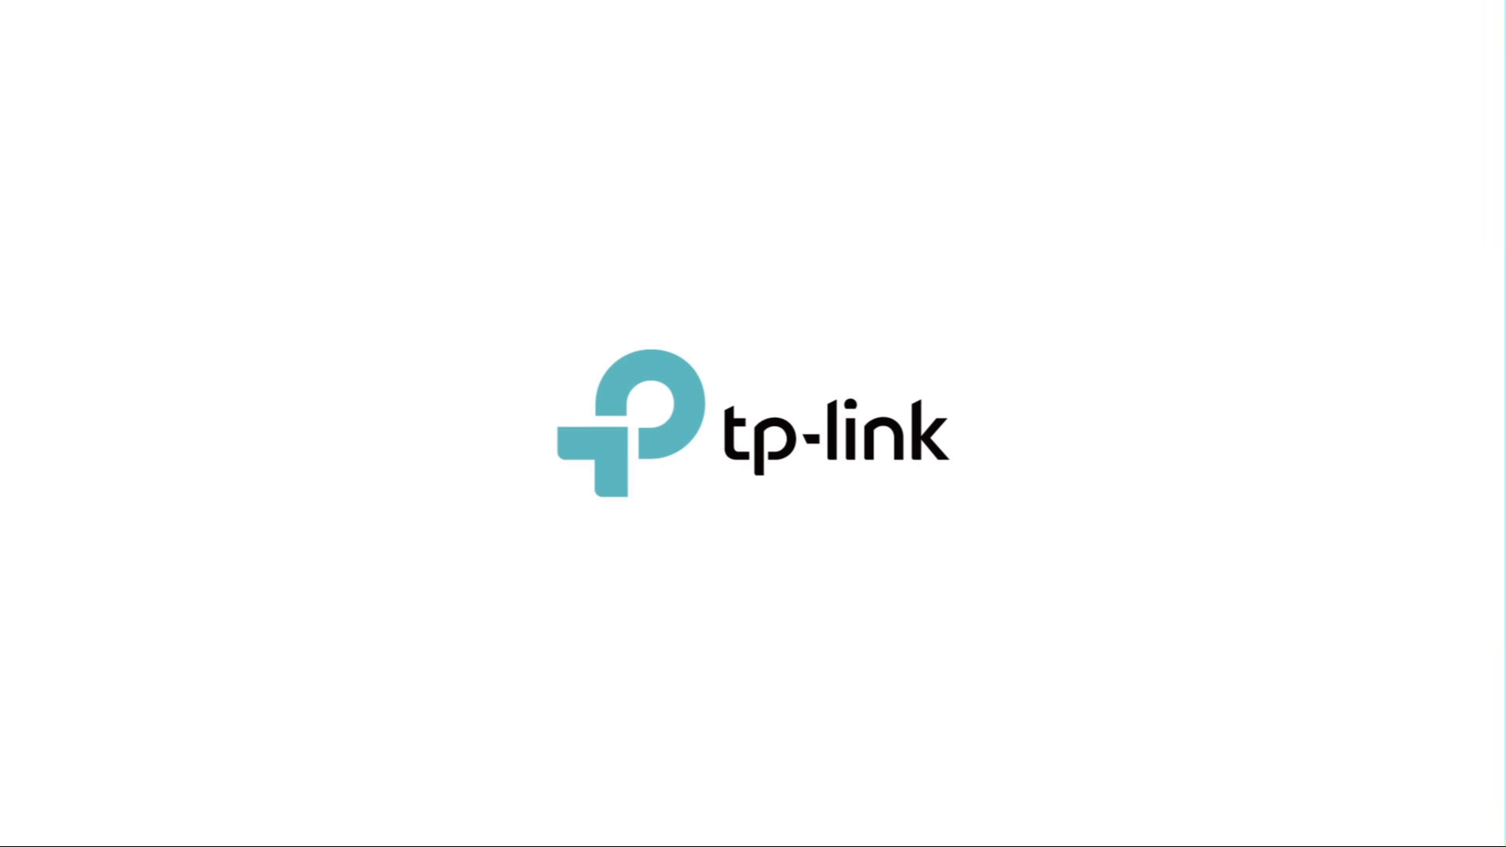